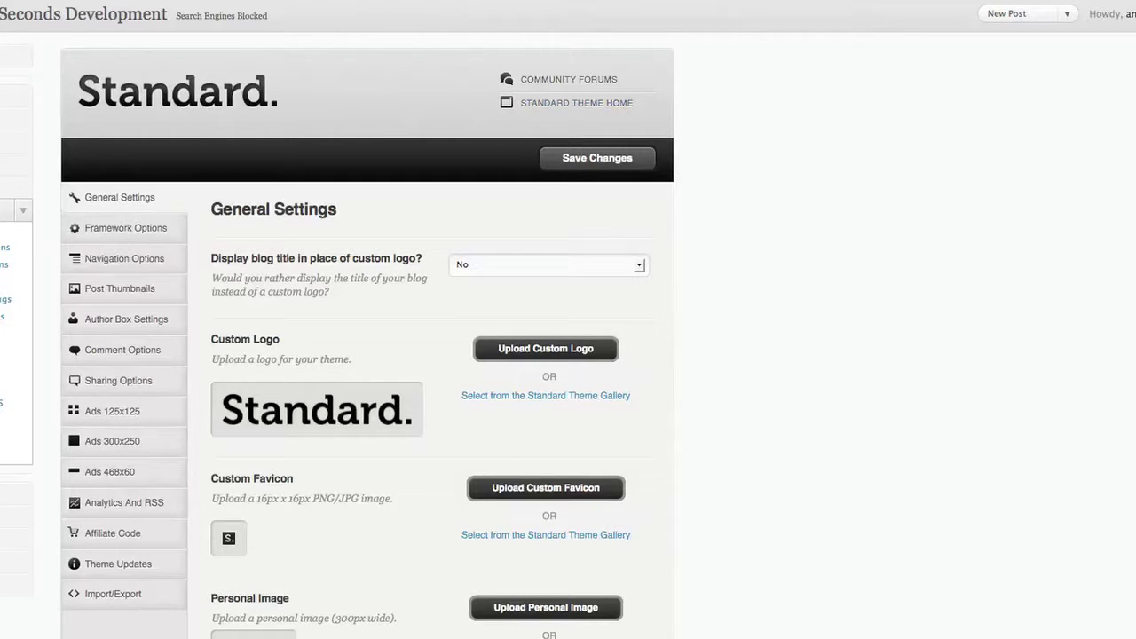
Upload wolverine.jpg from the Desktop as the Personal Image in the General Settings and save the changes.
scroll(568, 319, down, 4)
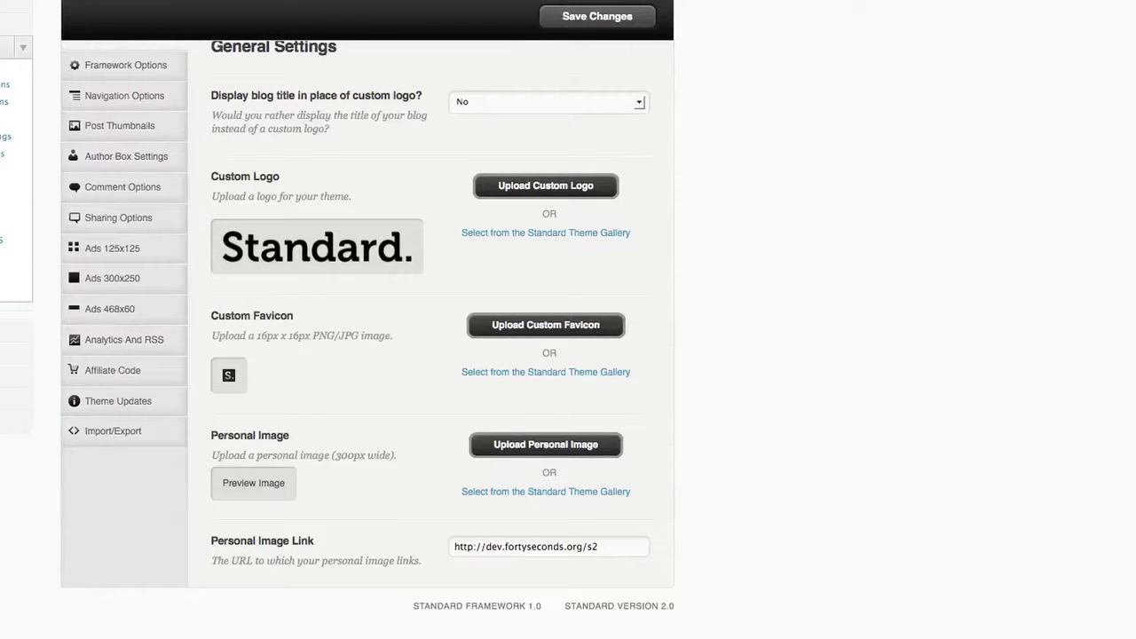
scroll(368, 320, up, 2)
scroll(368, 319, down, 2)
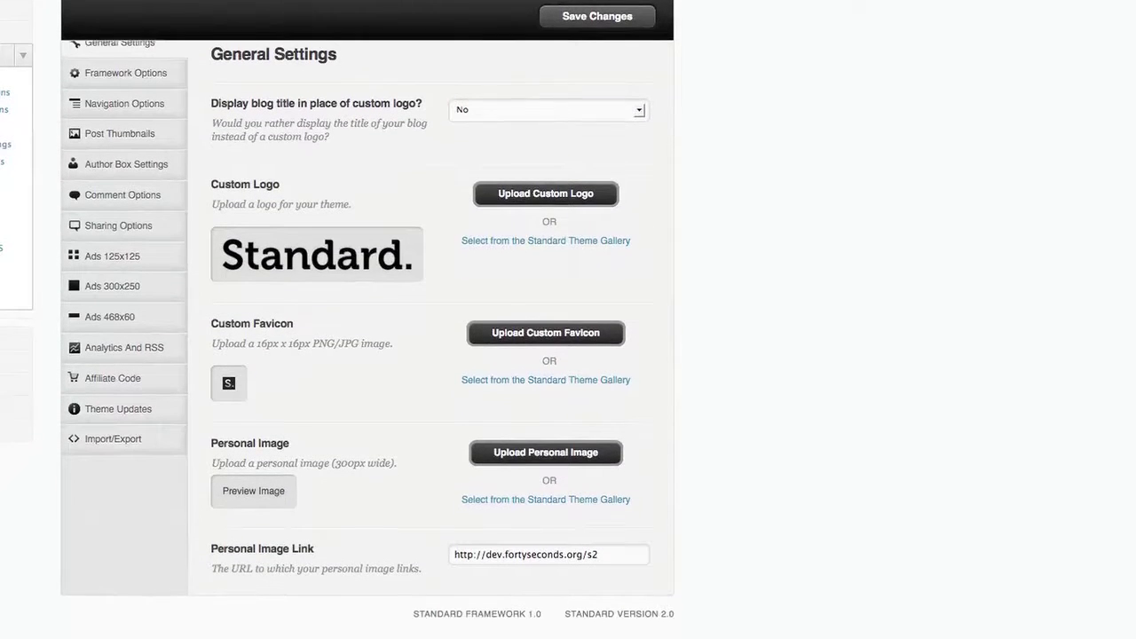
click(527, 454)
drag(765, 133, 772, 230)
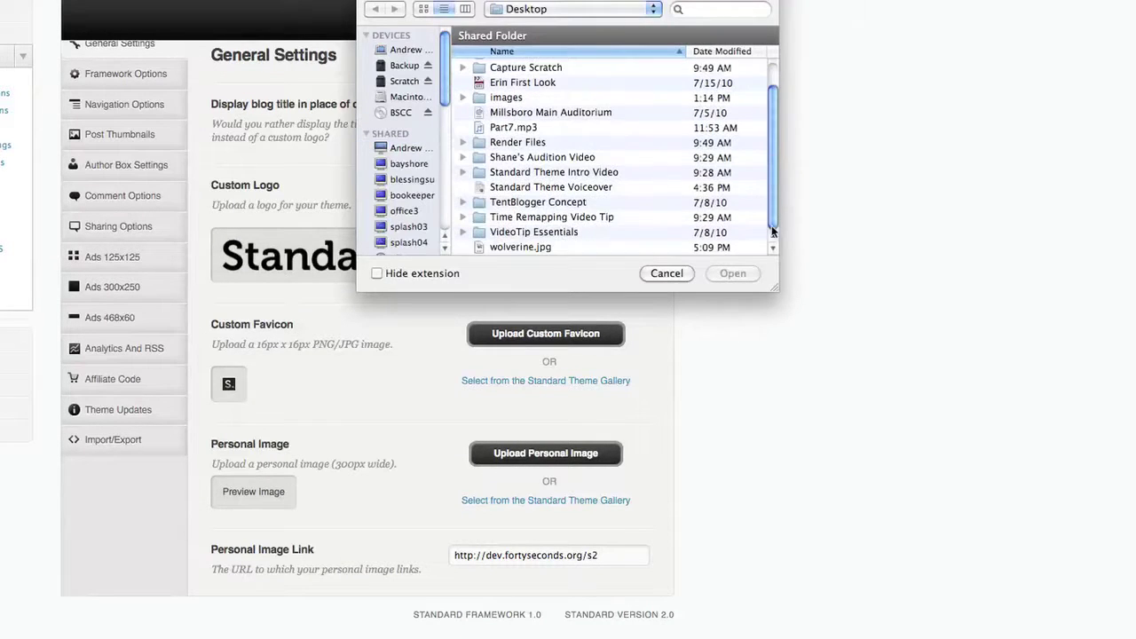
click(501, 249)
click(737, 275)
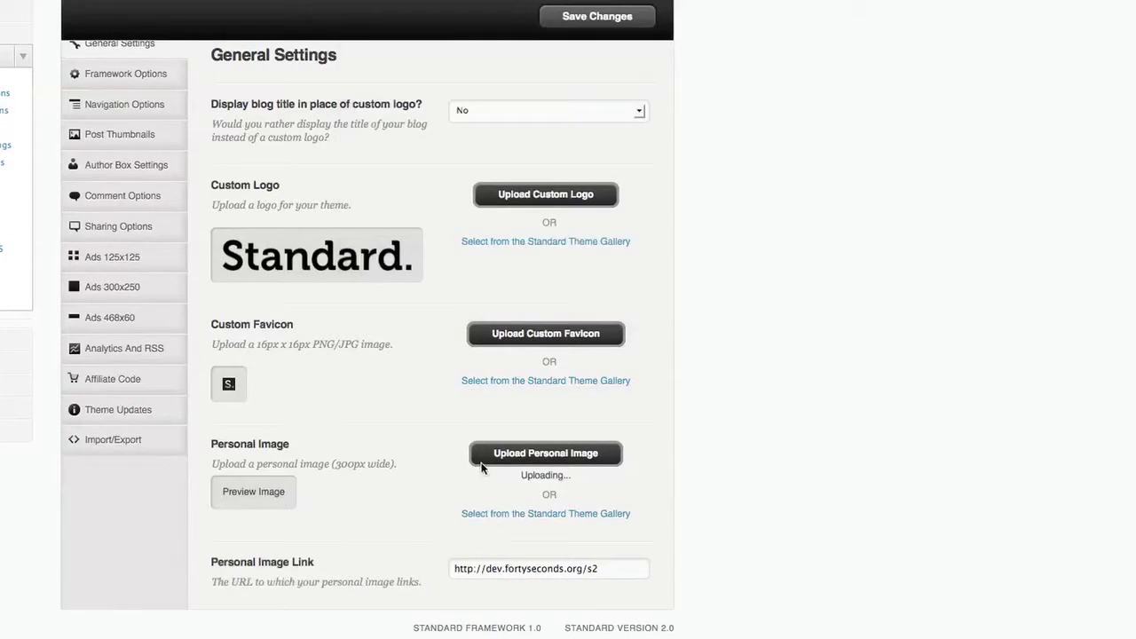
scroll(545, 465, down, 4)
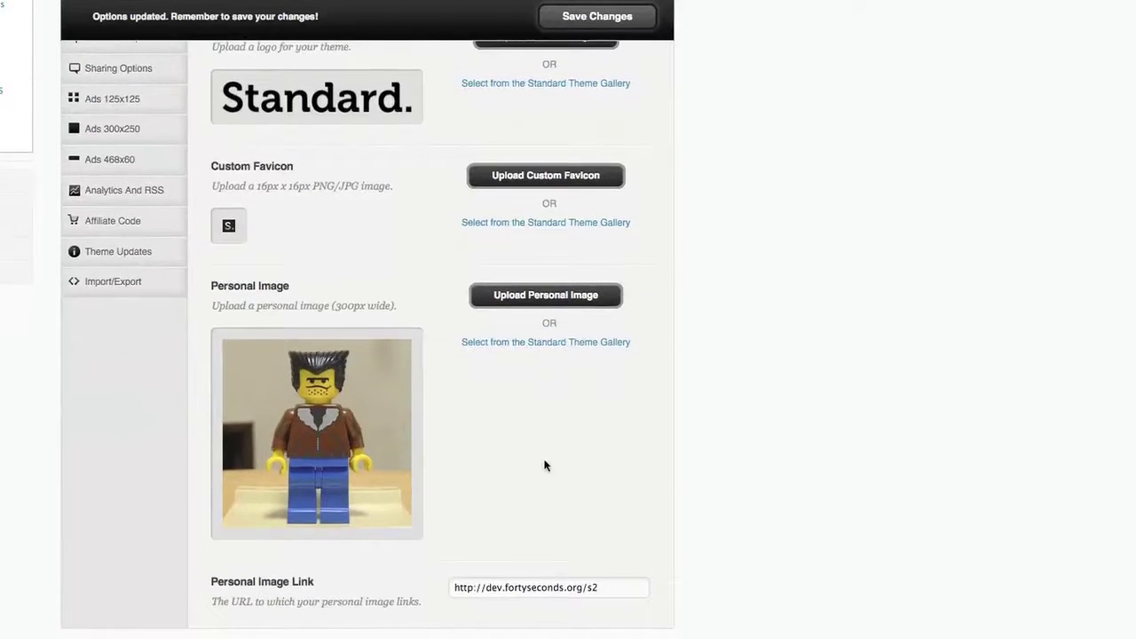
click(609, 18)
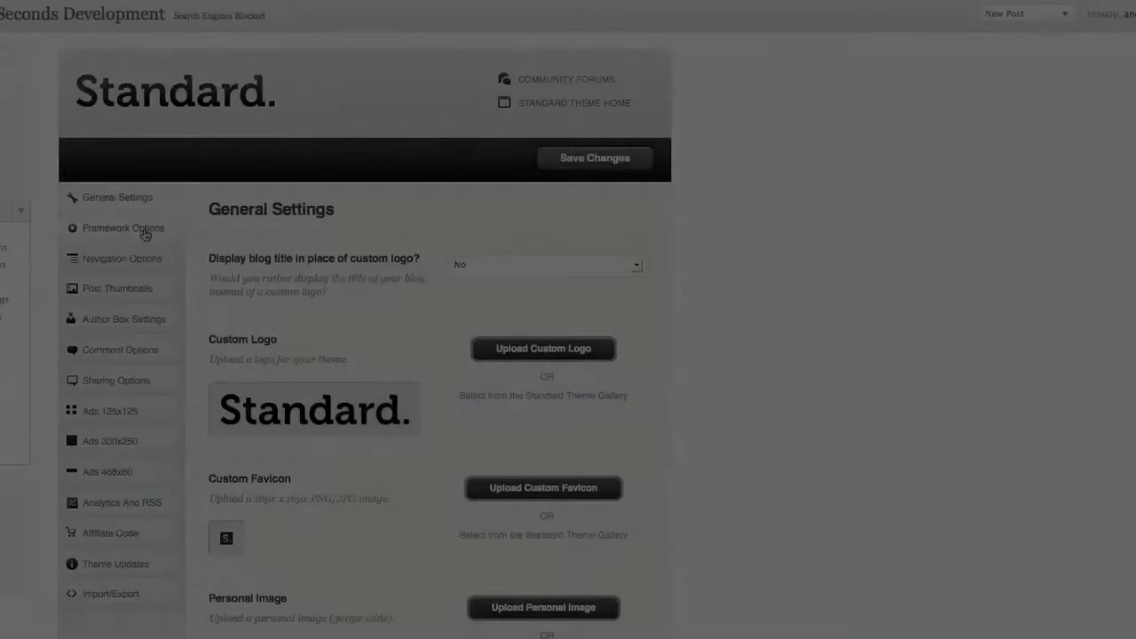
Open the Framework Options and review the choices for the self-hosted jQuery library and CSS3 effects.
click(139, 228)
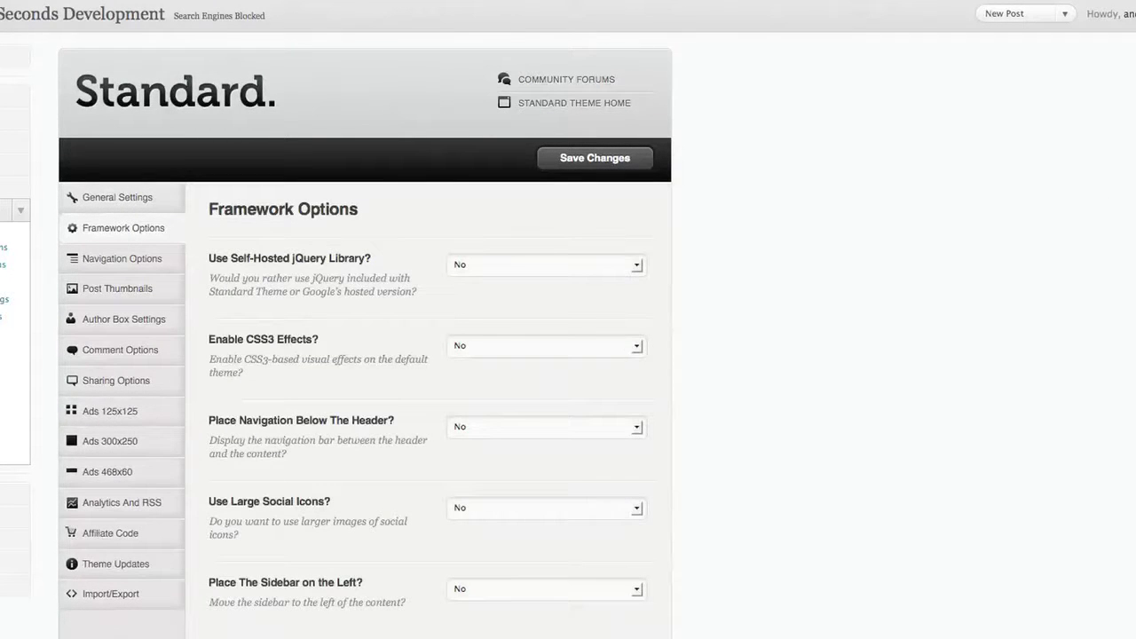
scroll(929, 185, down, 3)
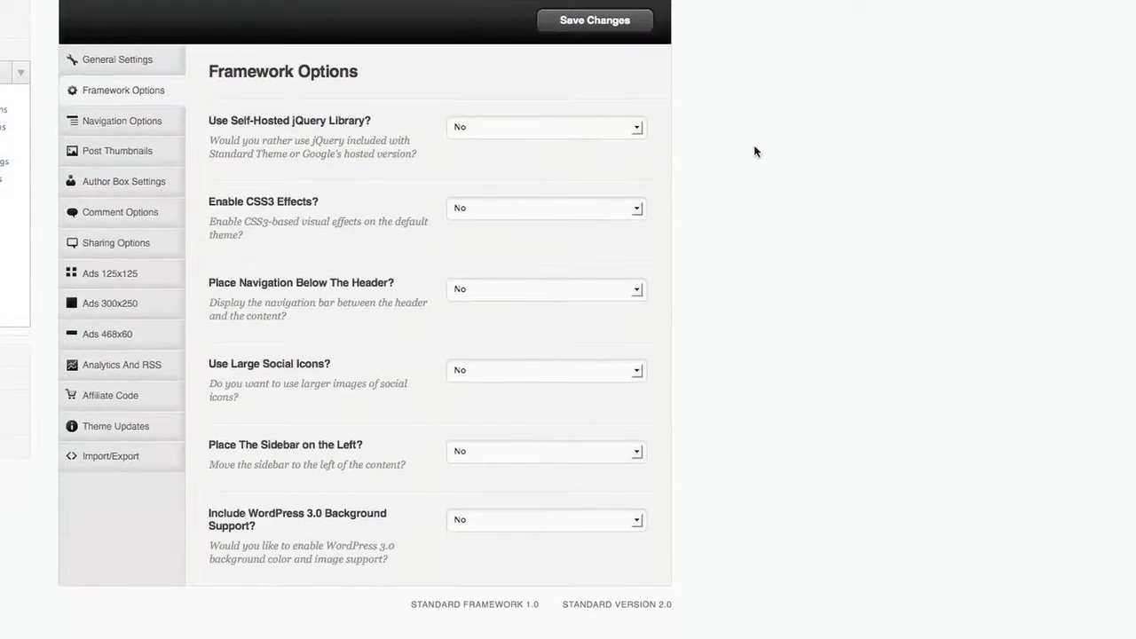
click(533, 127)
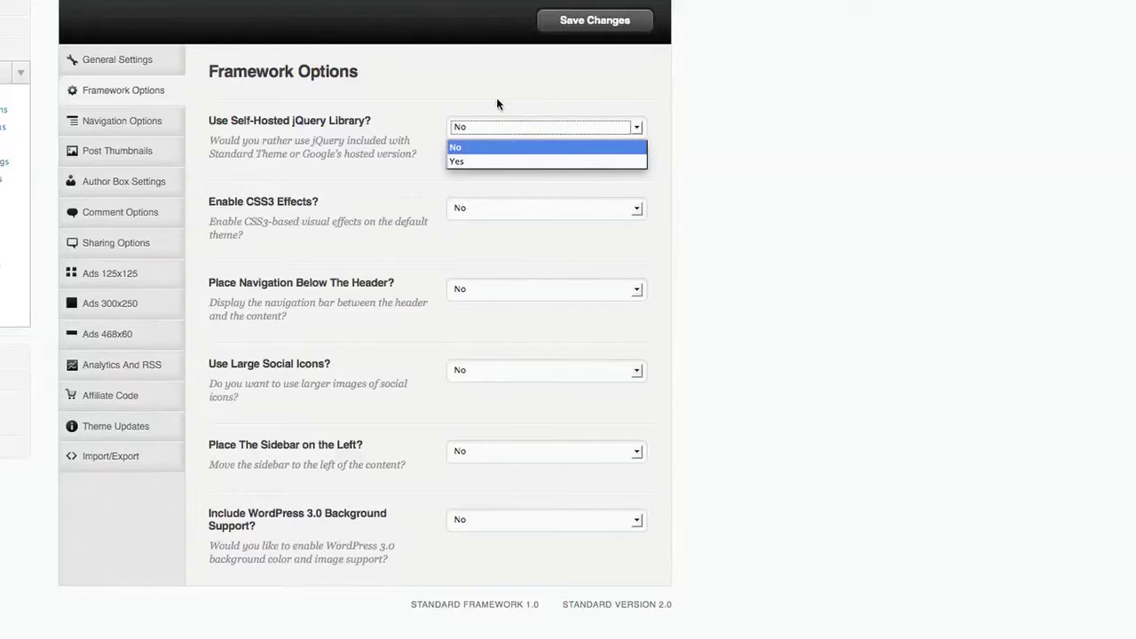
click(506, 124)
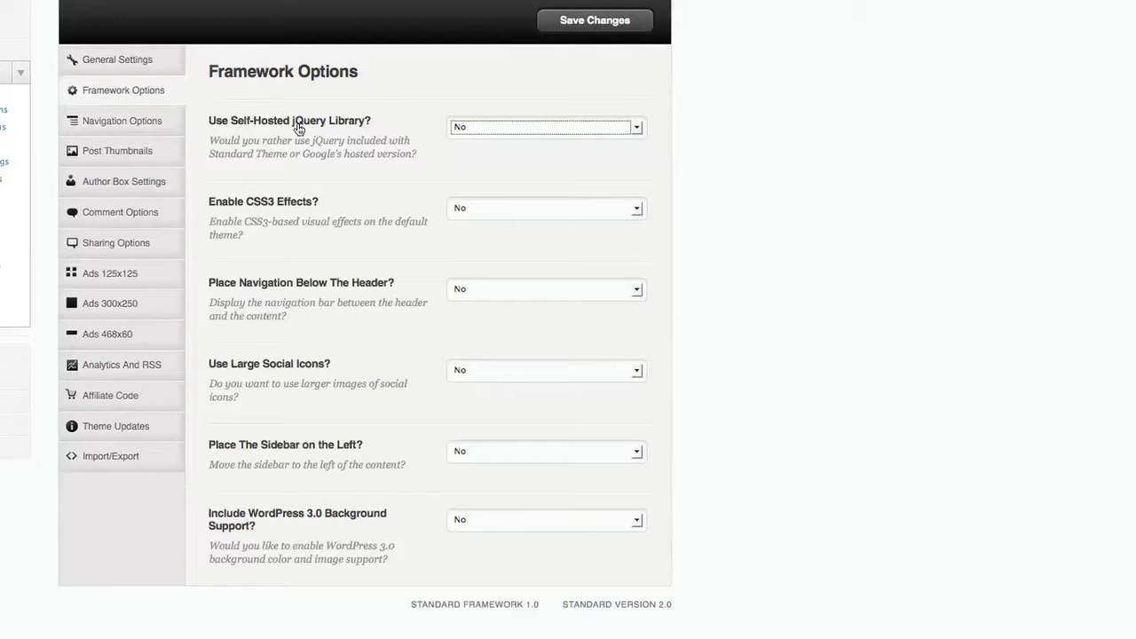
click(481, 129)
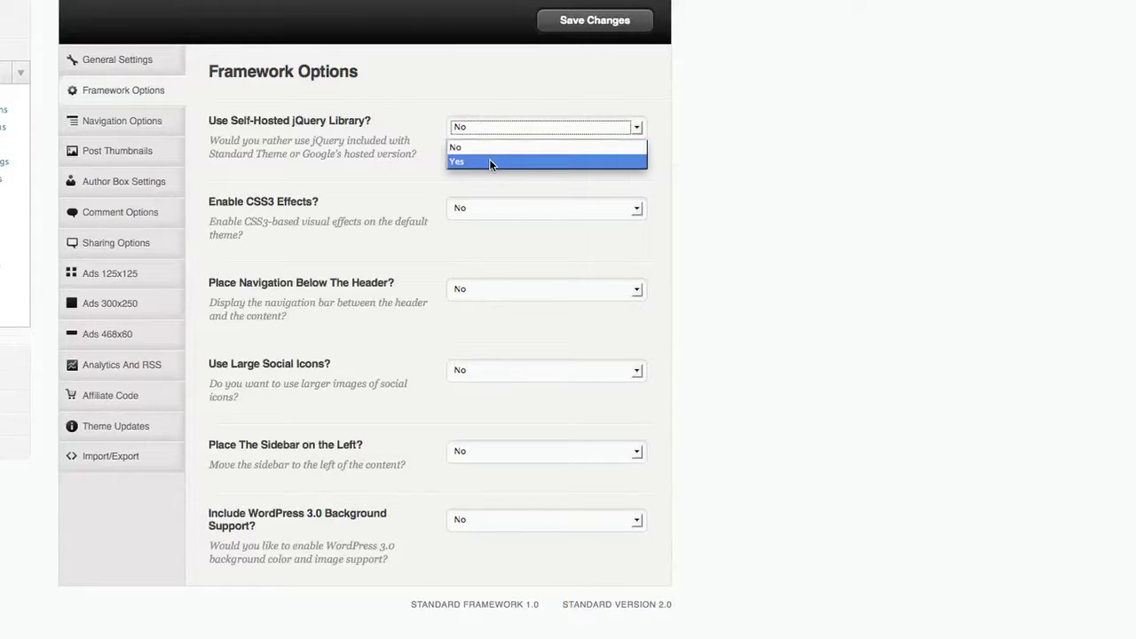
click(364, 174)
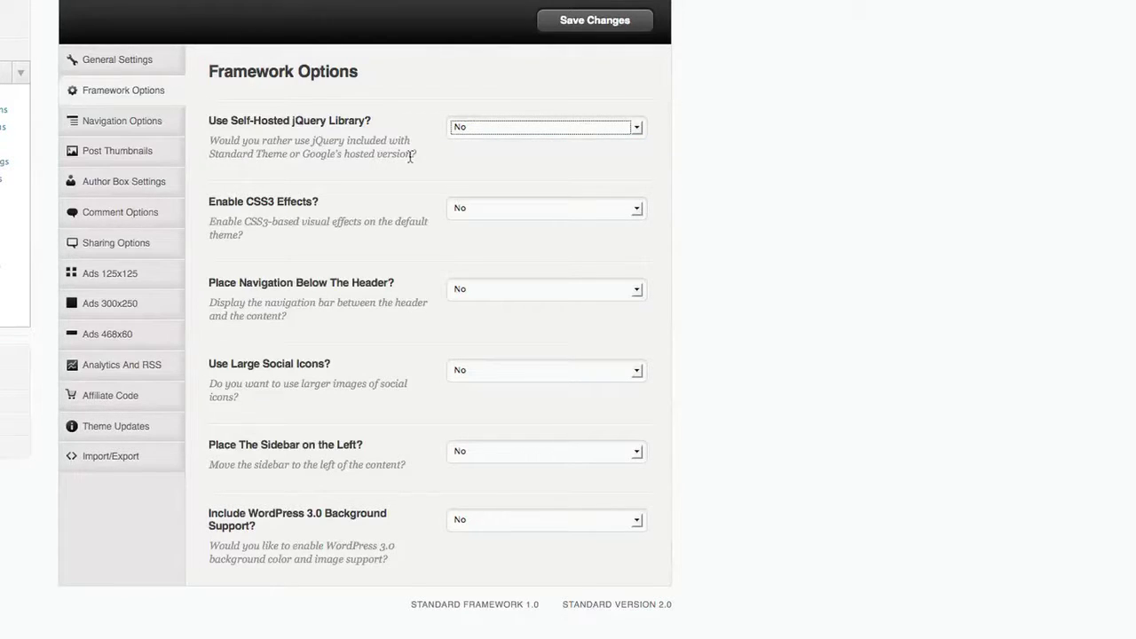
click(589, 164)
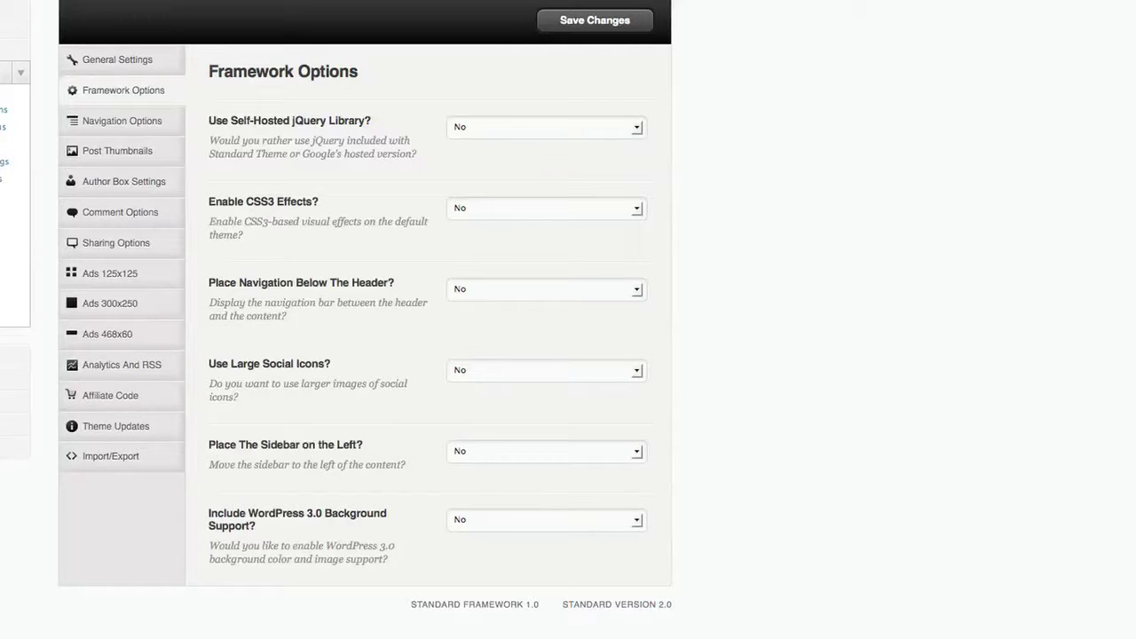
scroll(568, 69, down, 2)
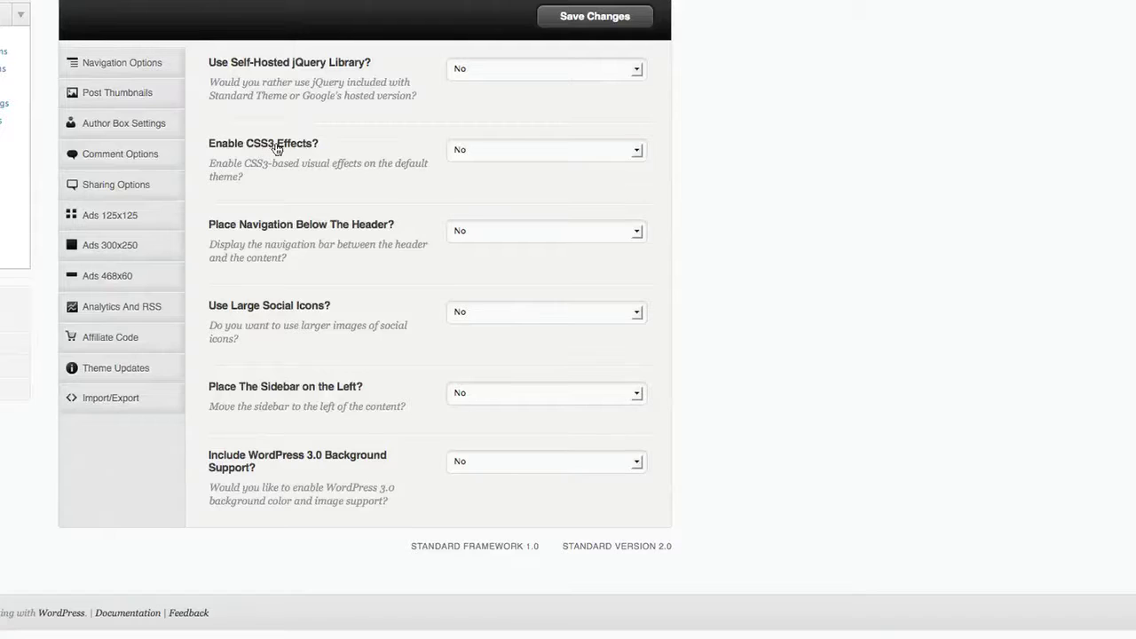
click(477, 149)
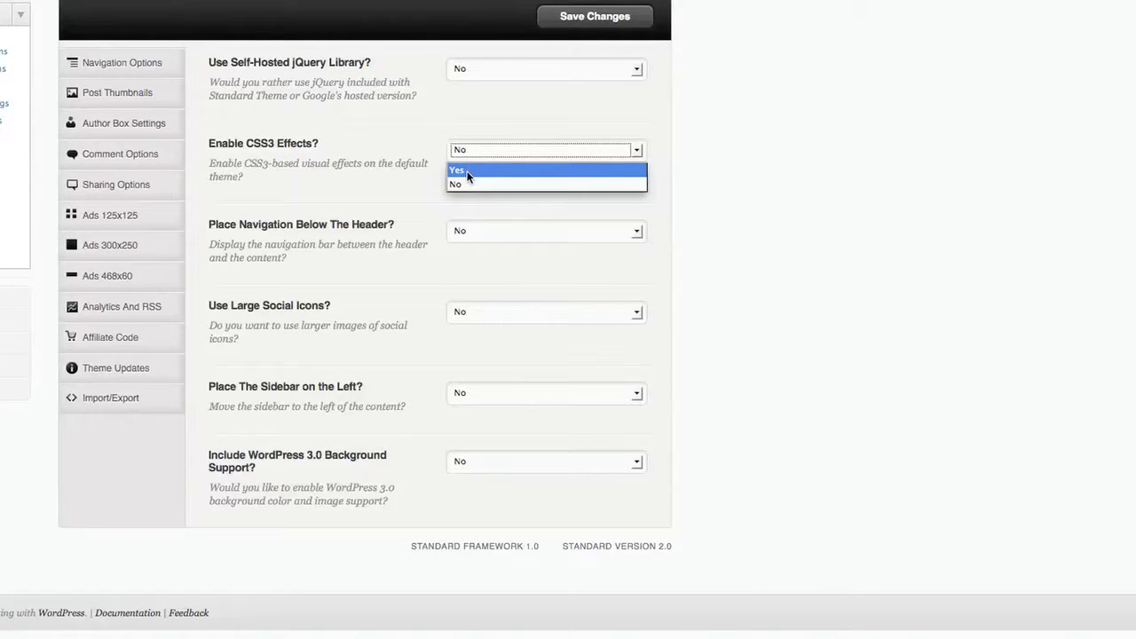
click(401, 190)
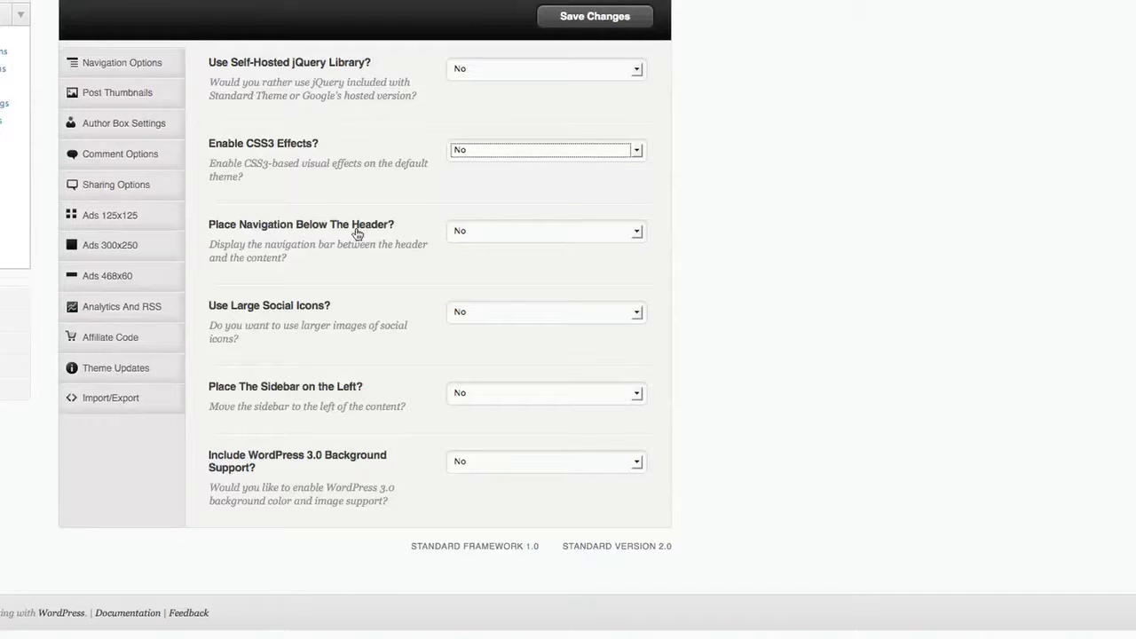
Set Place Navigation Below The Header and Use Large Social Icons to Yes.
click(524, 231)
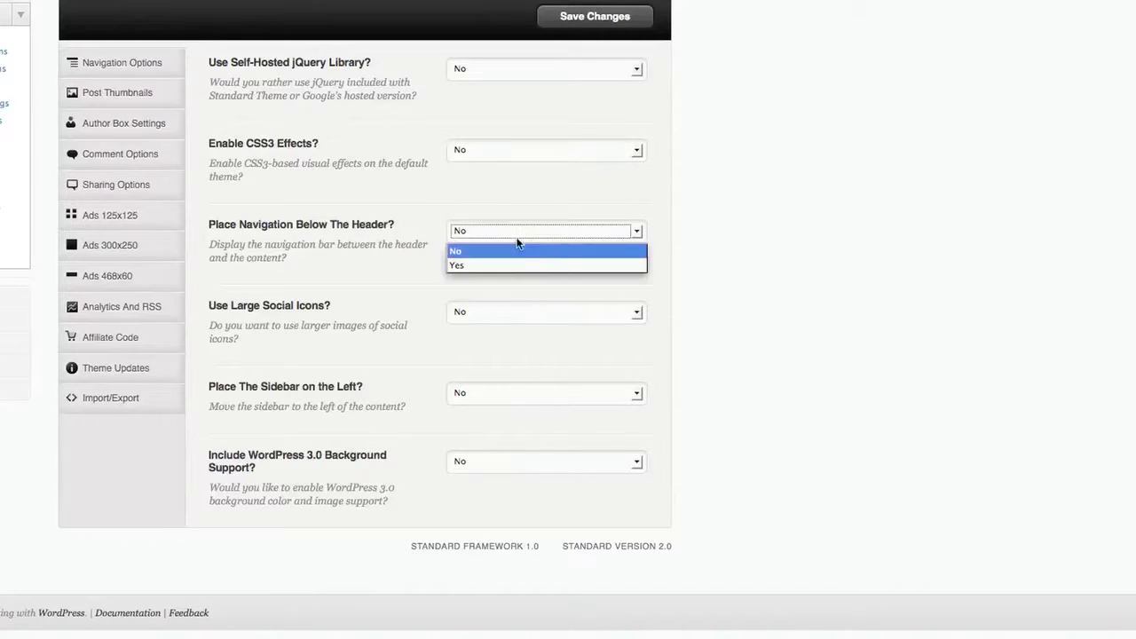
click(518, 265)
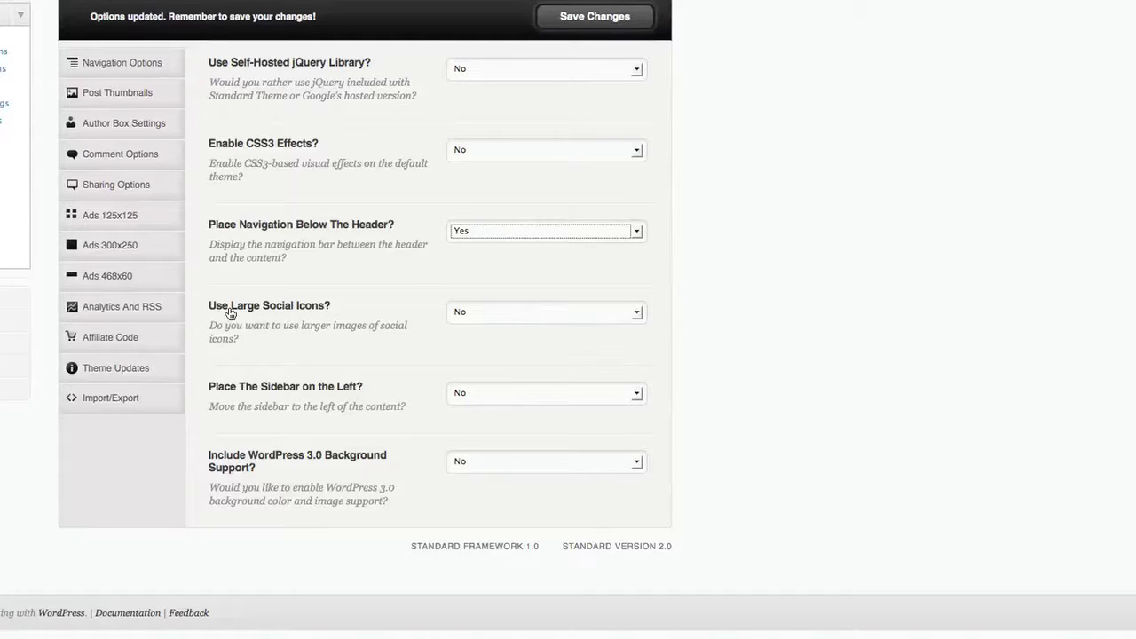
click(476, 318)
click(478, 344)
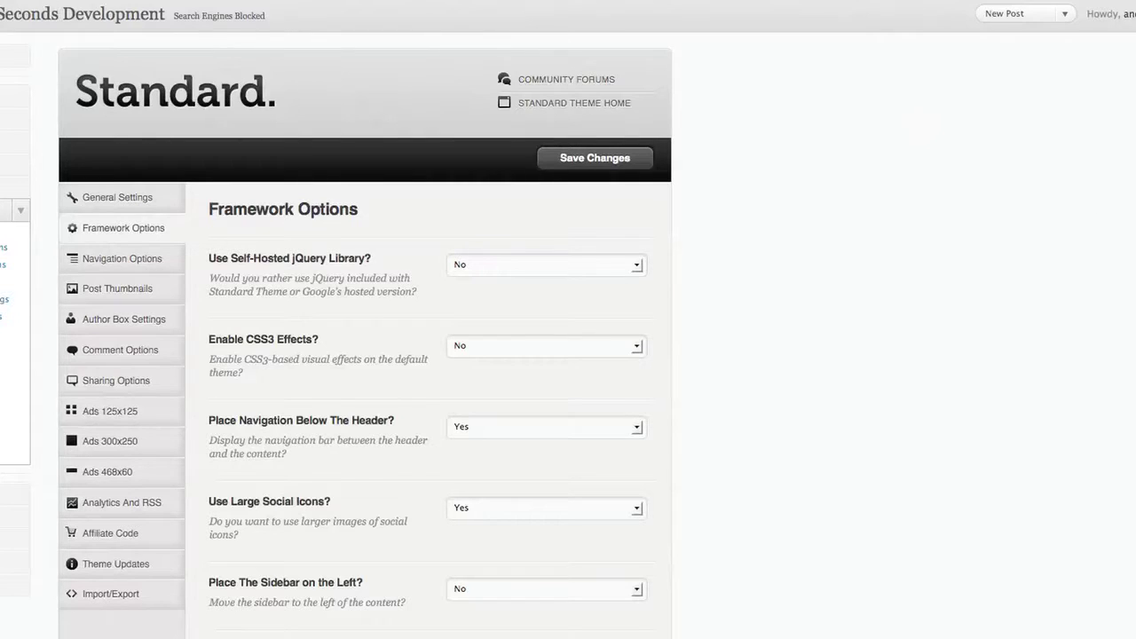
Set Place The Sidebar on the Left to Yes in the Framework Options and save the changes.
scroll(484, 333, down, 5)
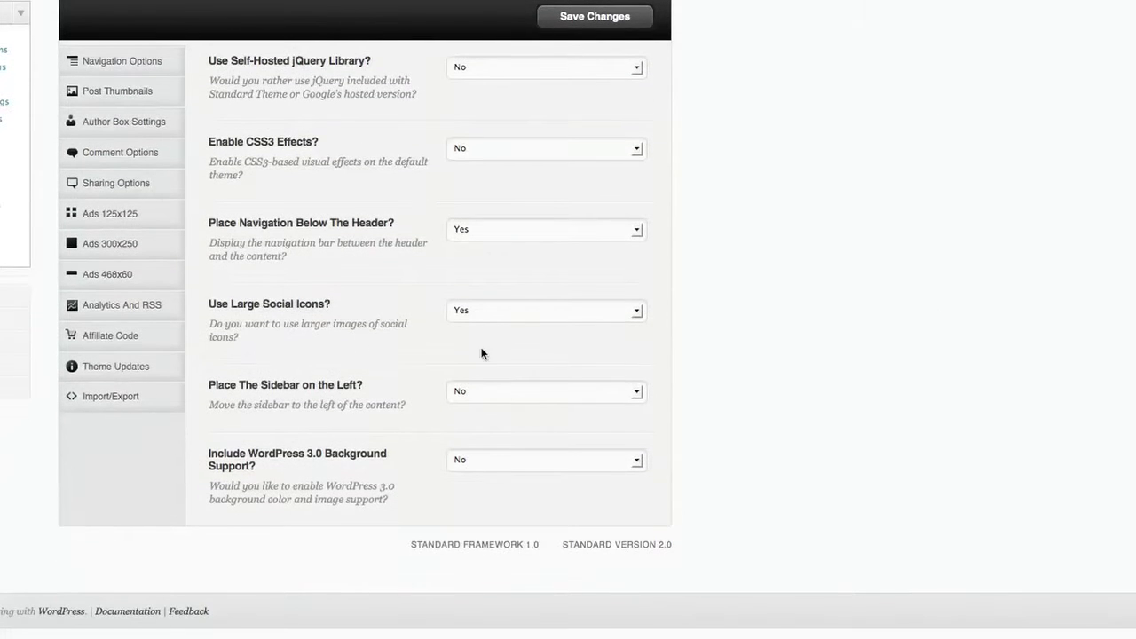
click(511, 392)
click(506, 422)
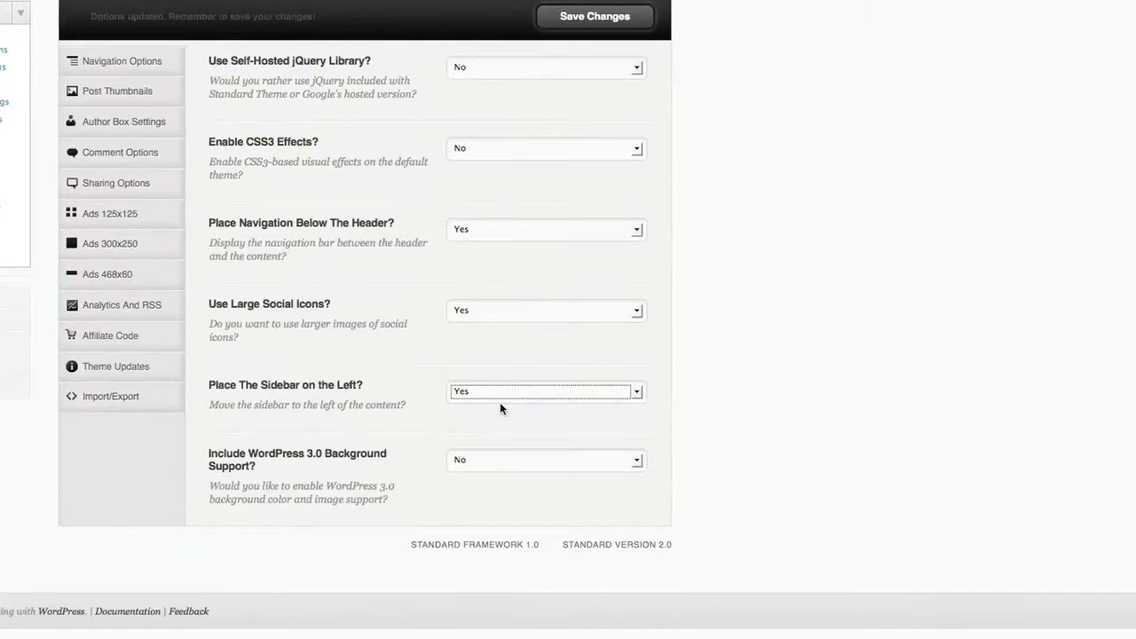
click(591, 20)
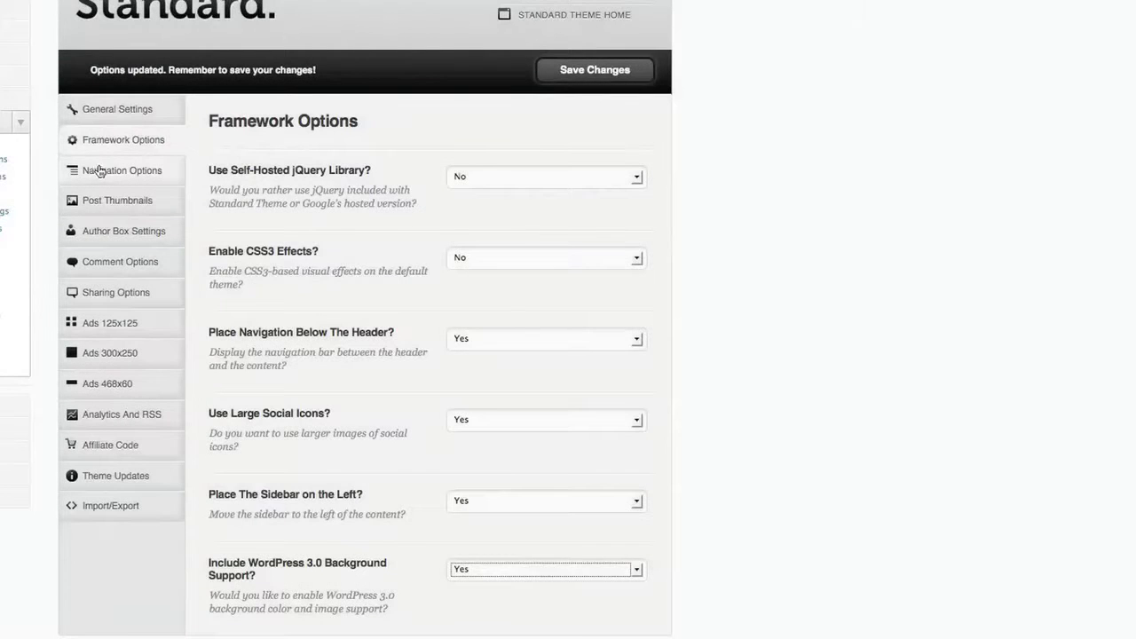
Open the Navigation Options and review the choices for Breadcrumbs and the WordPress 3.0 custom menu.
click(118, 171)
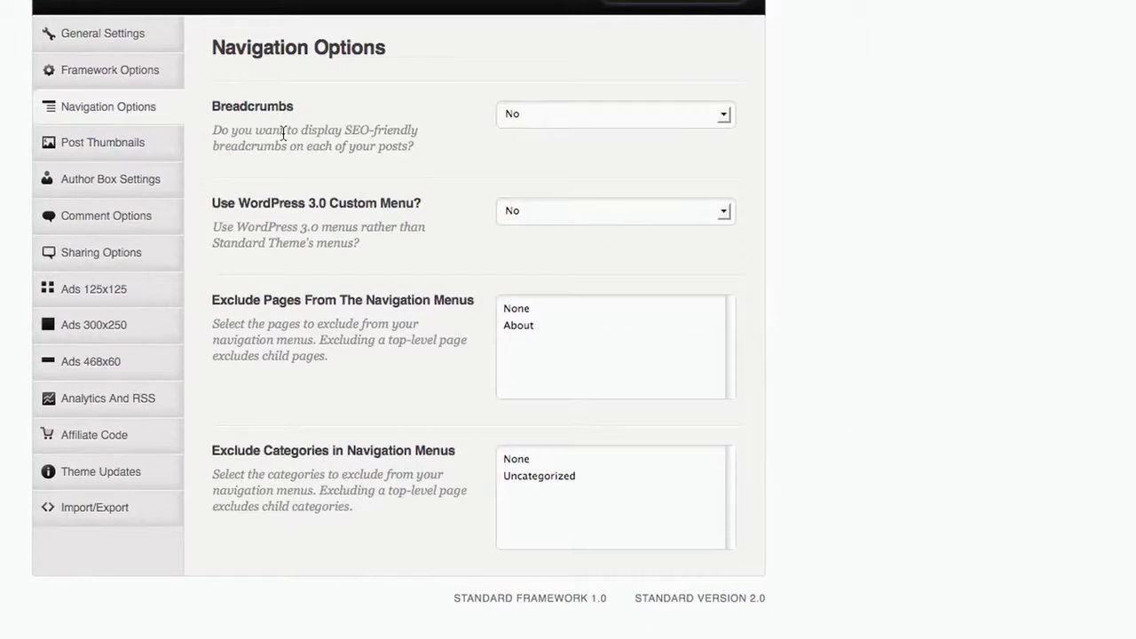
click(552, 112)
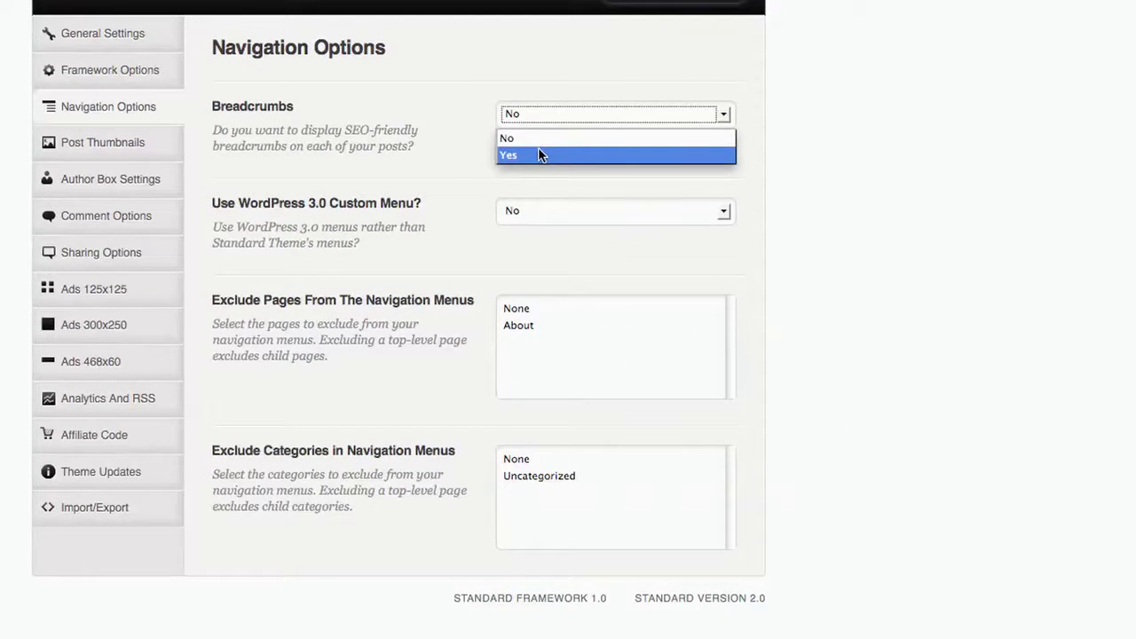
click(448, 166)
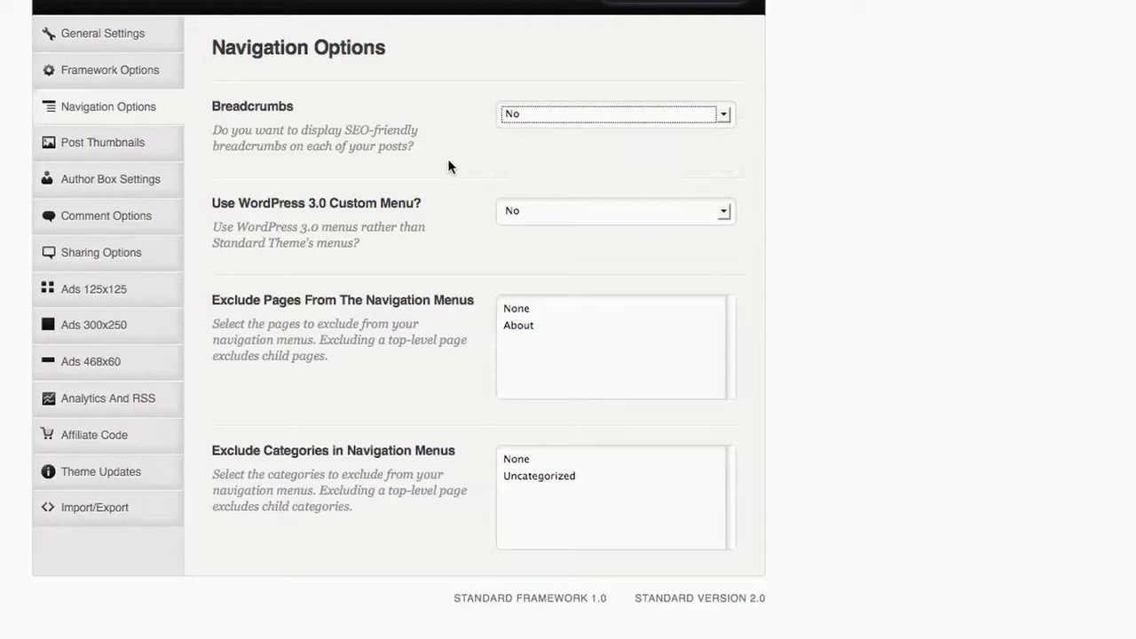
click(508, 218)
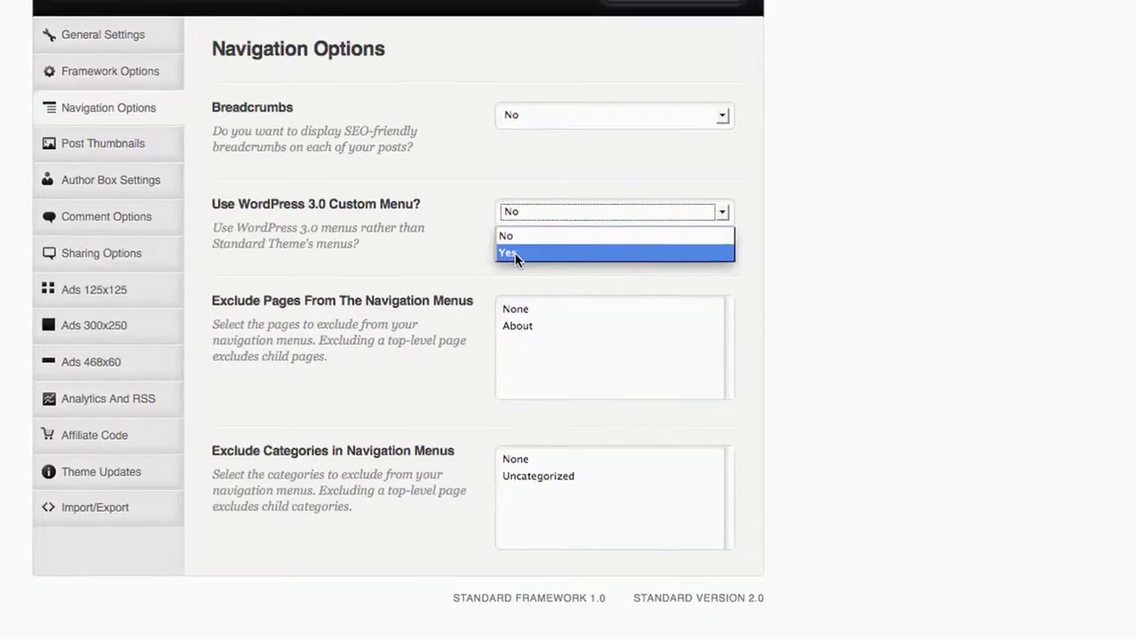
click(440, 257)
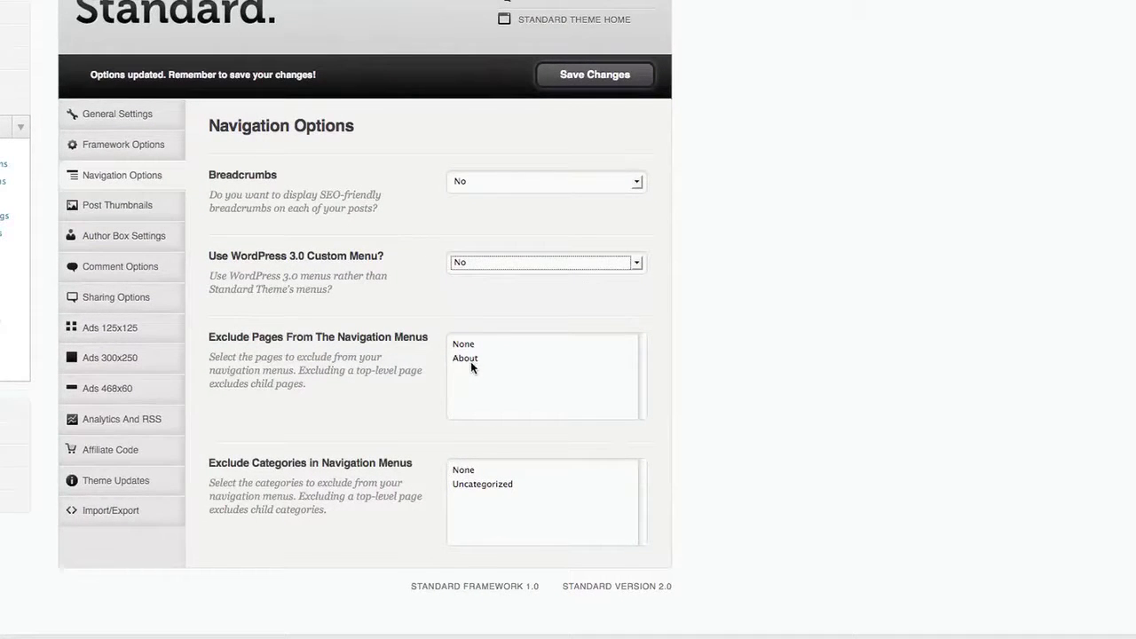
Exclude the About page from the navigation menus, save the changes and reload the blog page.
click(470, 355)
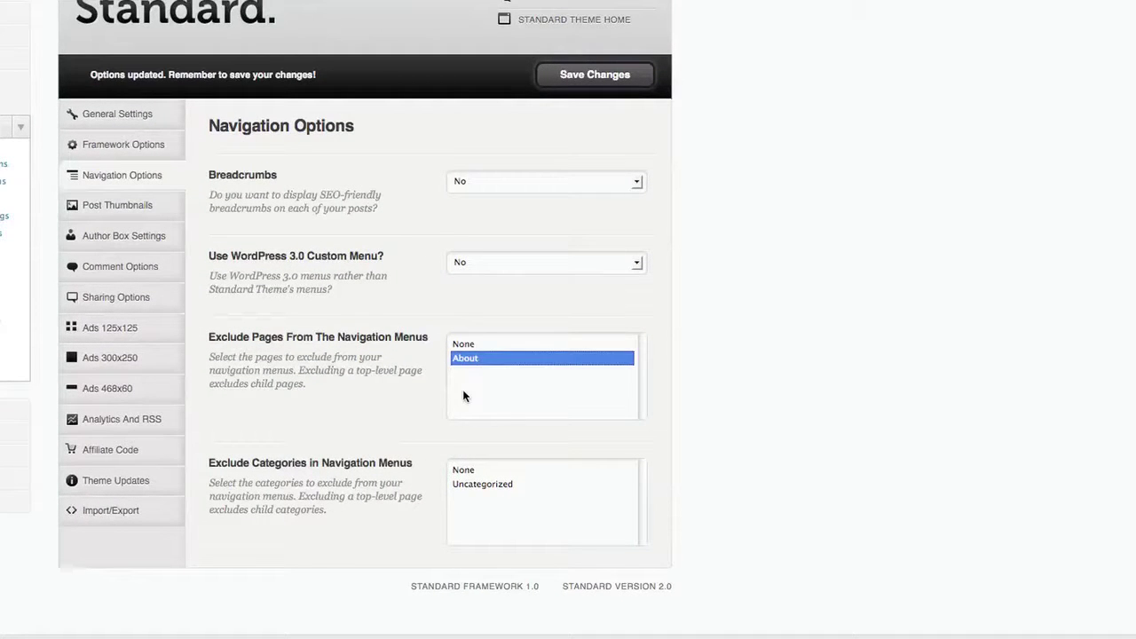
click(595, 75)
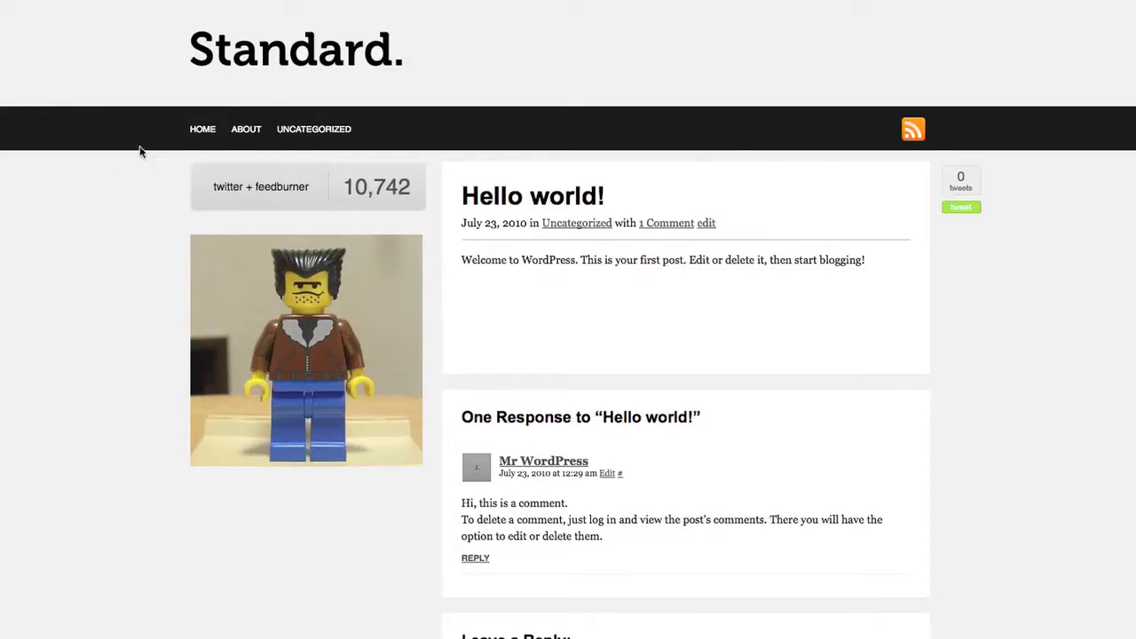
key(super+r)
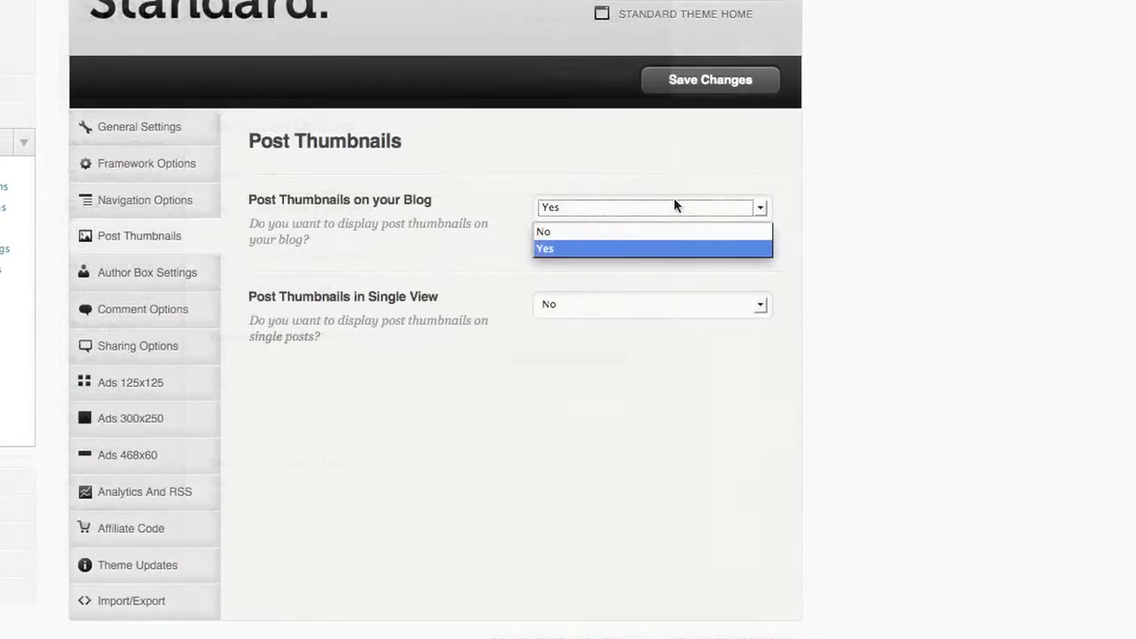
Review the Post Thumbnails choices for the blog and for single view.
click(612, 249)
click(564, 307)
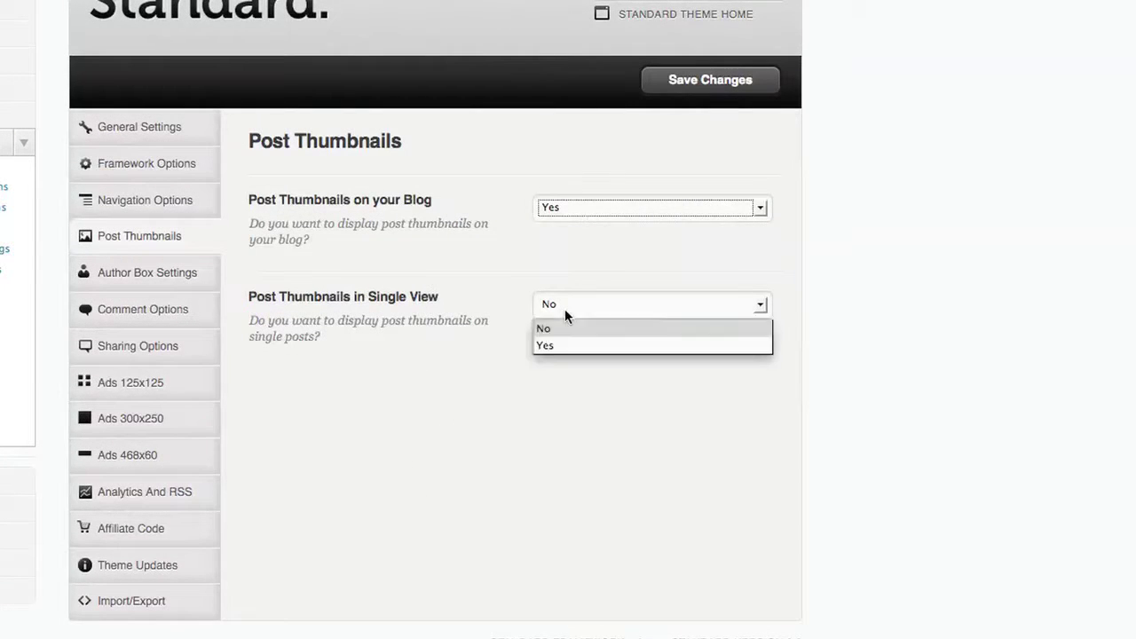
click(417, 341)
Open the Author Box Settings and review the choices for displaying the author box.
click(146, 273)
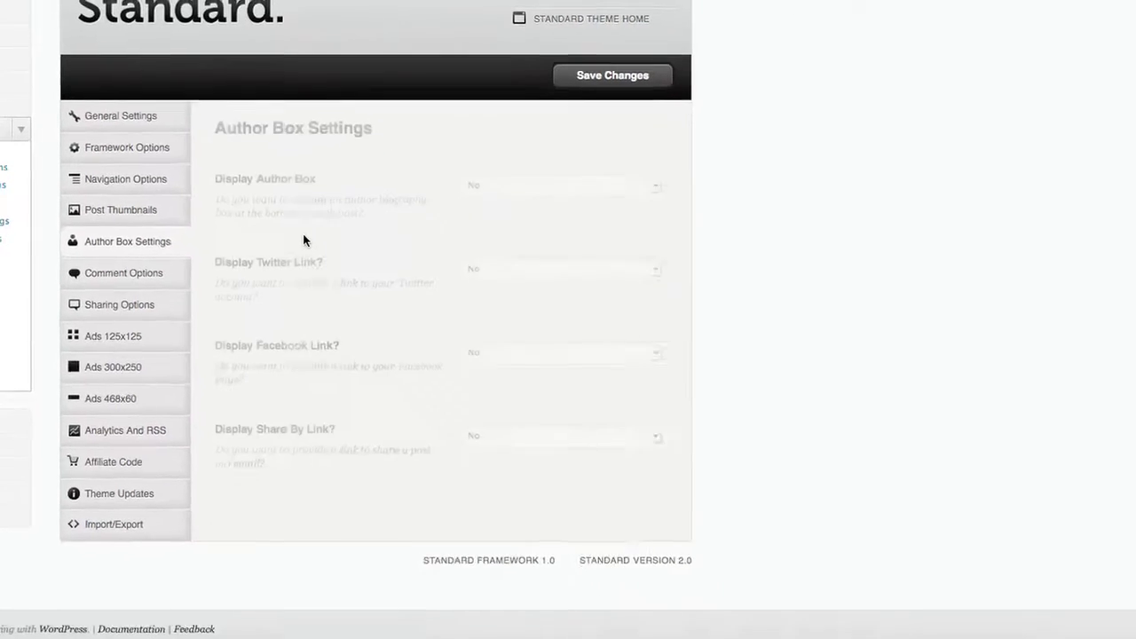
click(573, 209)
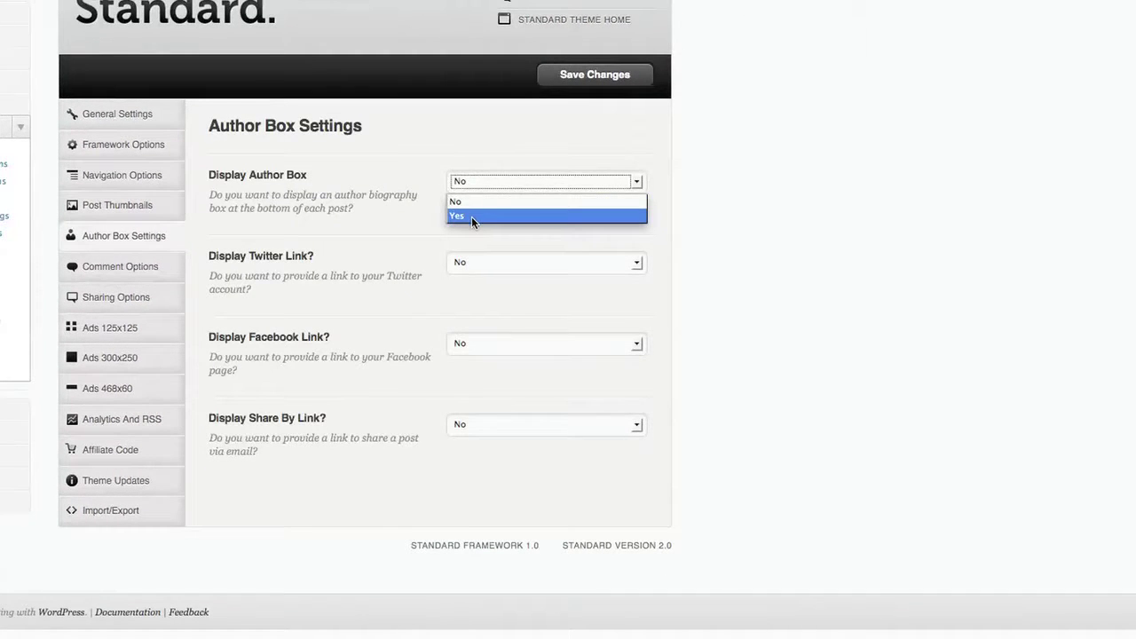
click(422, 257)
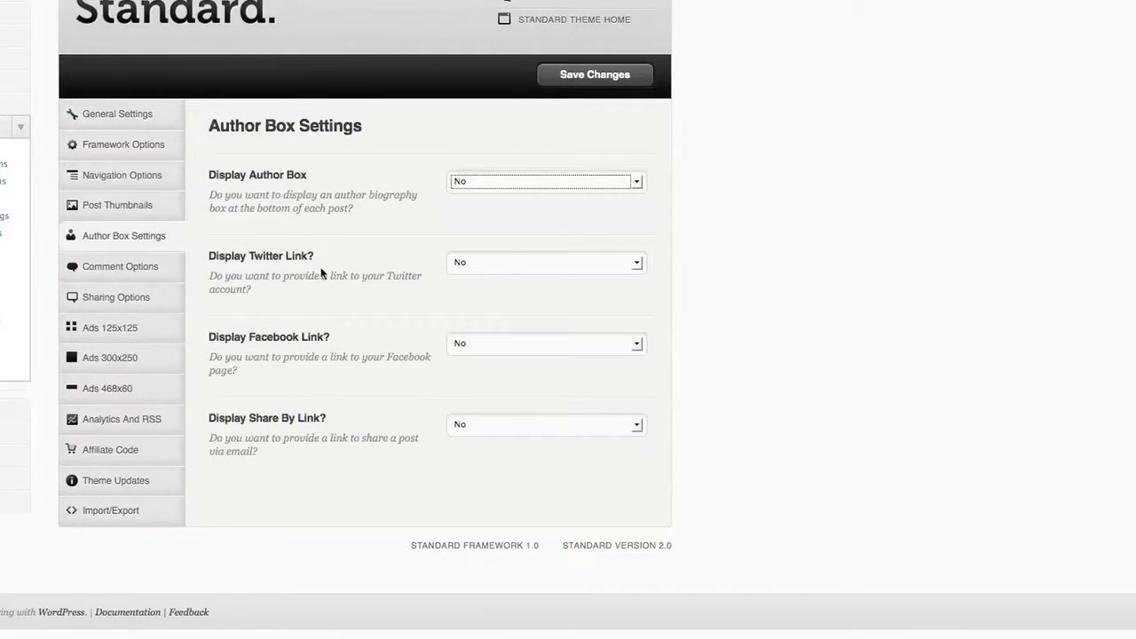
Set Display Allowed Comments Markup to Yes in the Comment Options.
click(111, 276)
click(505, 181)
click(508, 216)
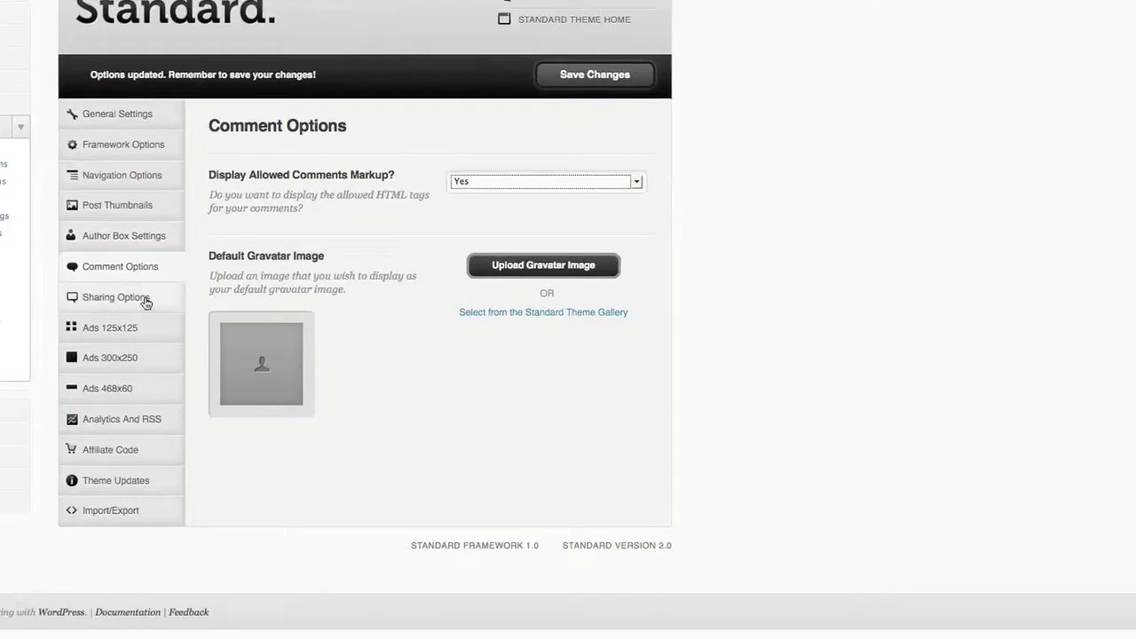
Open the Sharing Options and set the Twitter username to human3rror.
click(142, 298)
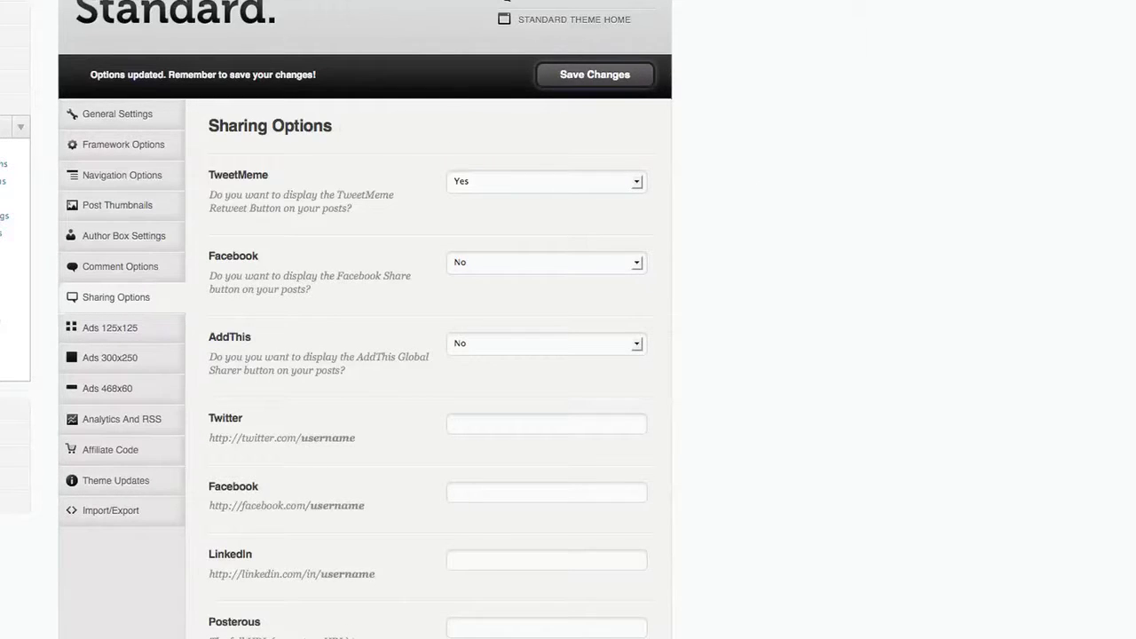
click(556, 424)
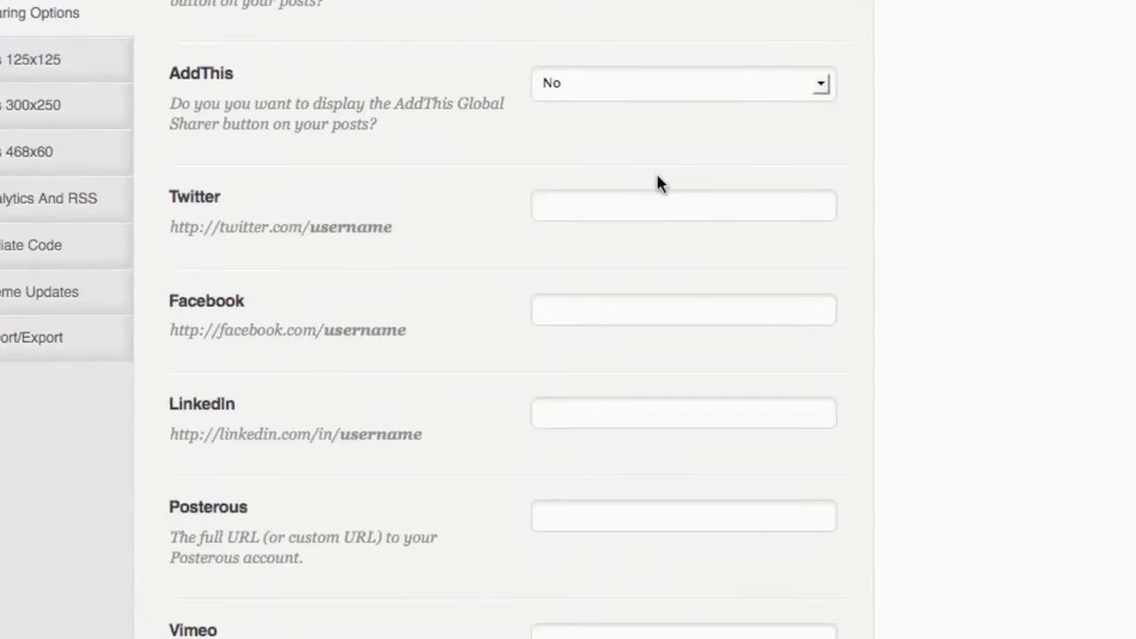
text(human3r)
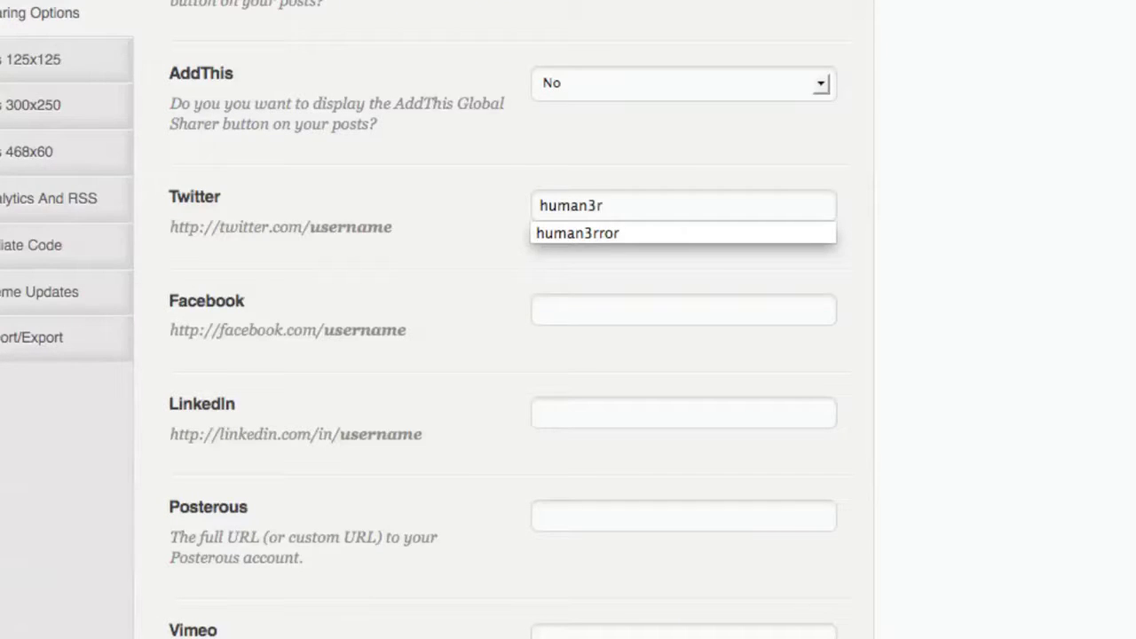
key(Down)
key(Return)
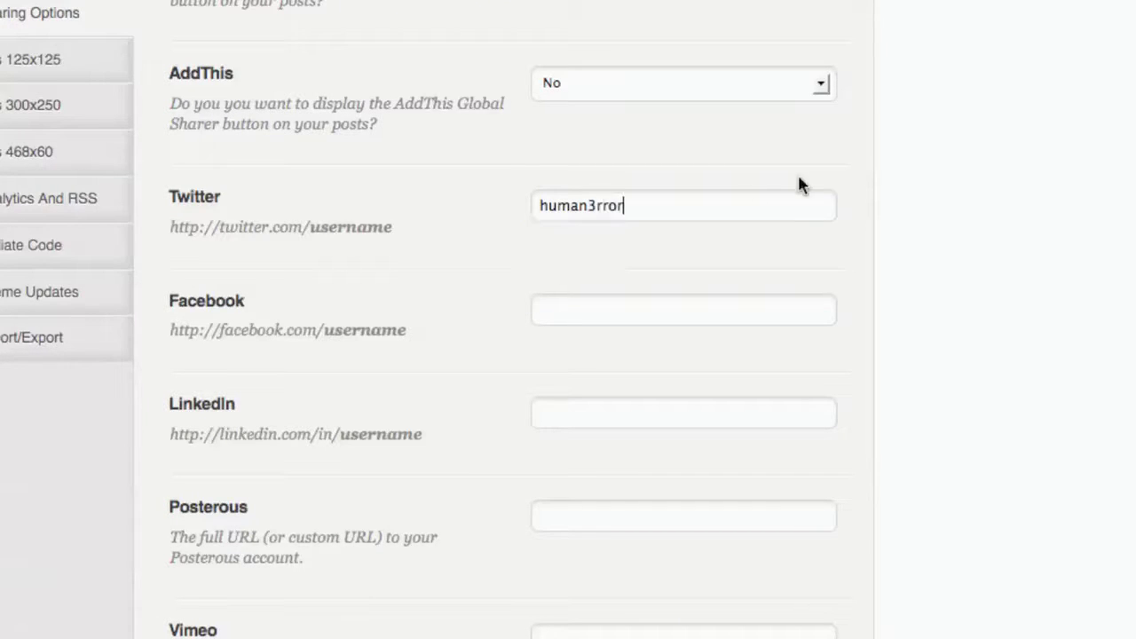
Copy the Twitter username into the Facebook and Vimeo username fields.
drag(636, 205, 536, 250)
key(ctrl+c)
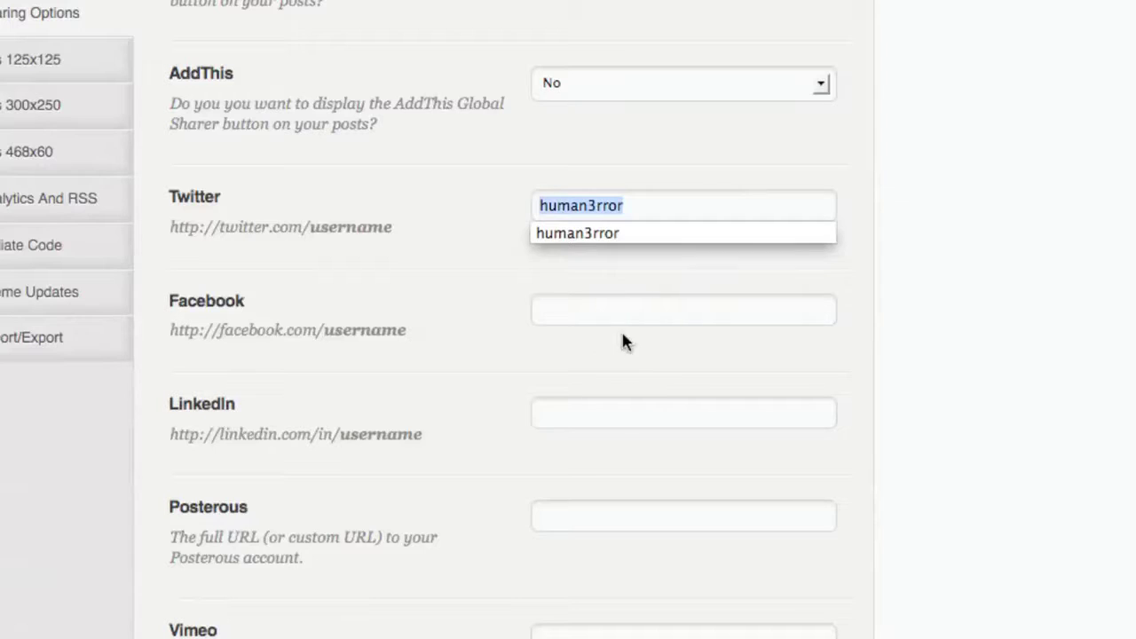
key(Tab)
key(ctrl+v)
key(Escape)
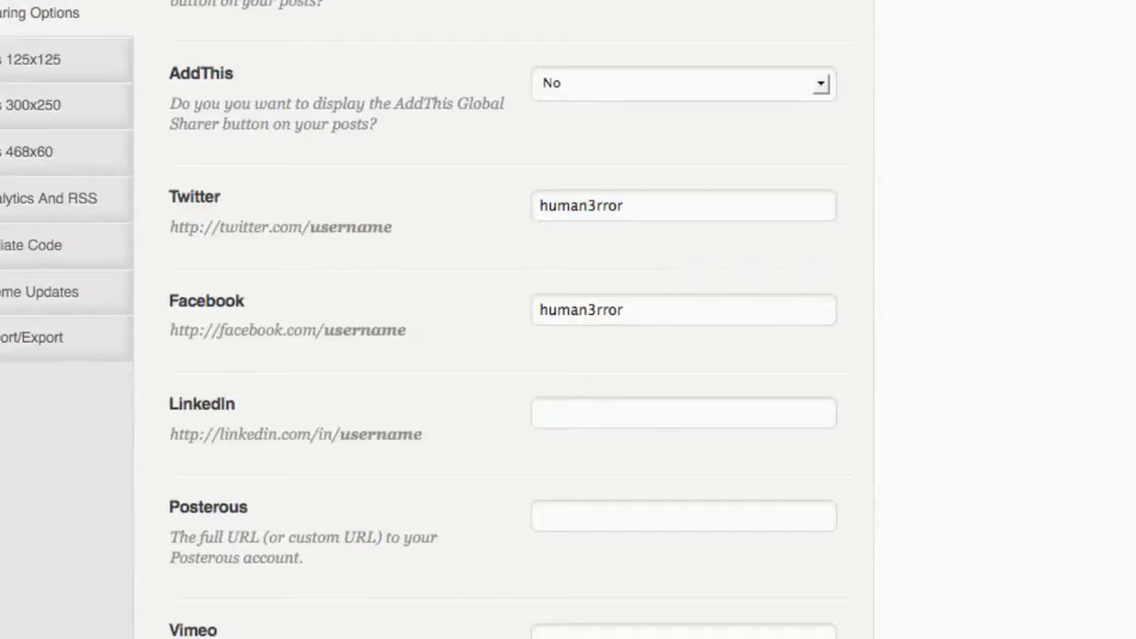
scroll(635, 446, down, 4)
click(652, 488)
key(ctrl+v)
click(1000, 440)
scroll(568, 355, down, 12)
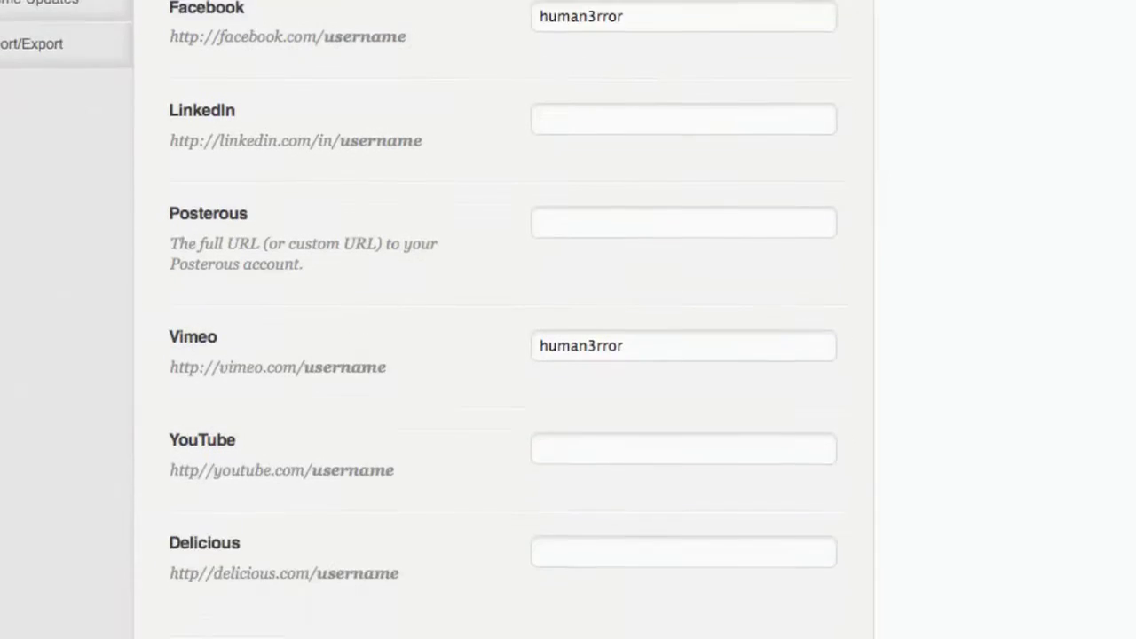
Check the social icons in the blog's navigation bar and open the Twitter one.
scroll(568, 355, up, 16)
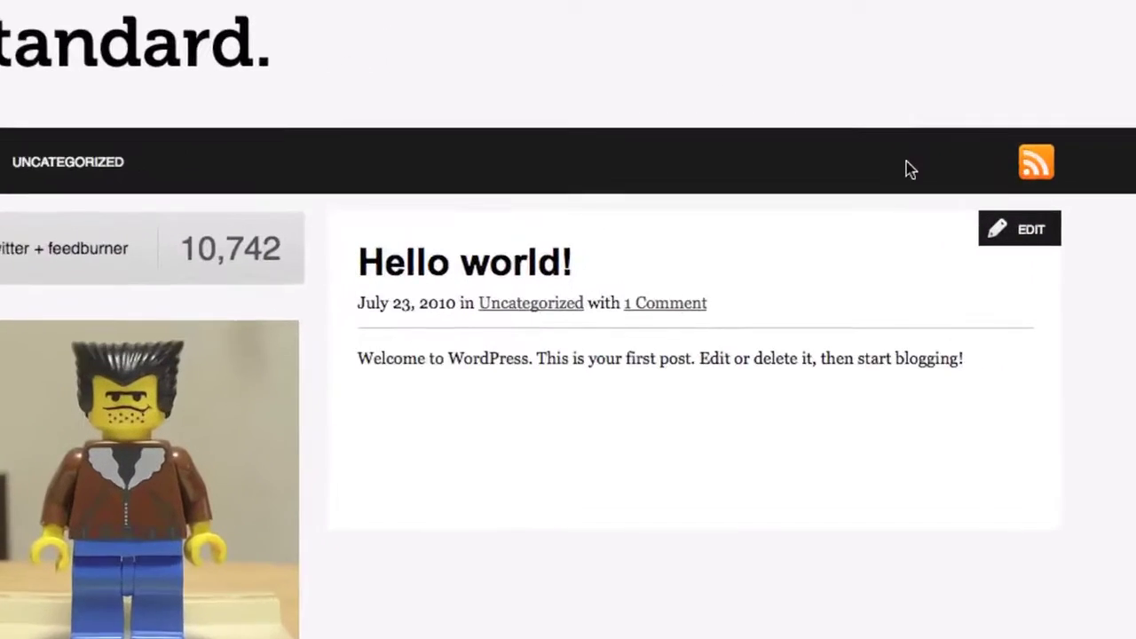
mouse_move(1019, 164)
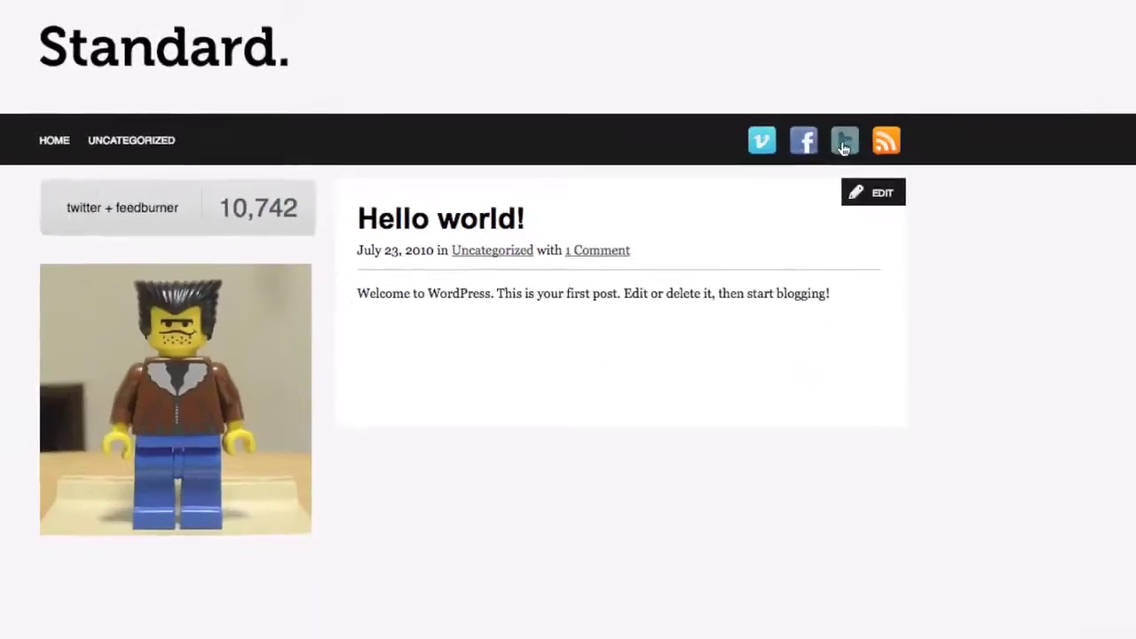
click(844, 146)
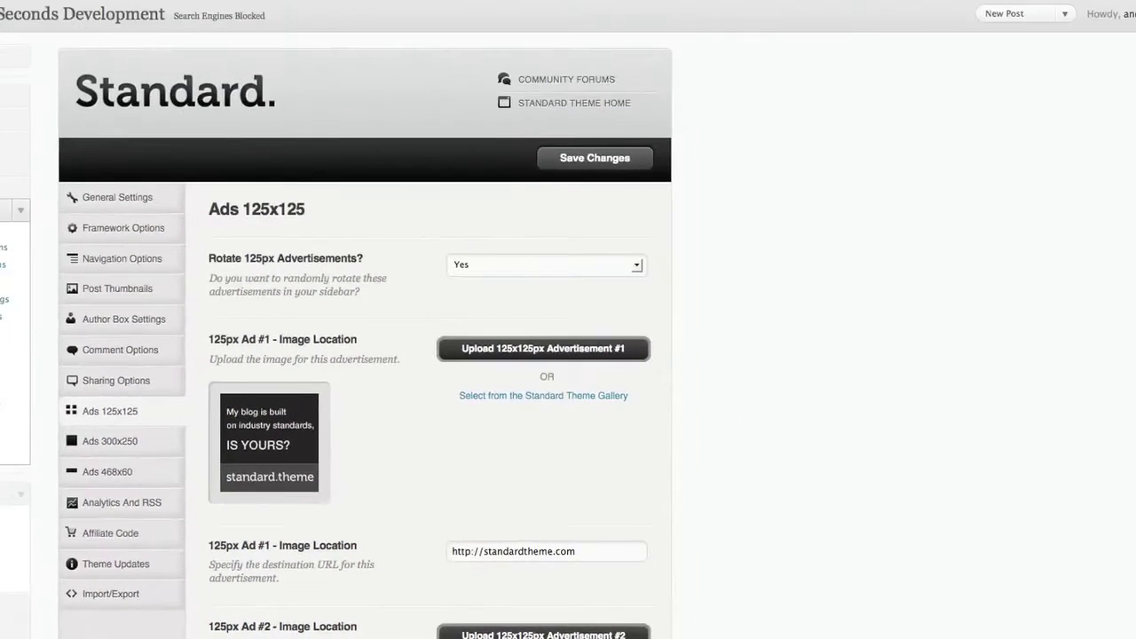
Review the image and destination URL settings of the 125x125 advertisements, including the theme gallery option.
scroll(568, 319, down, 8)
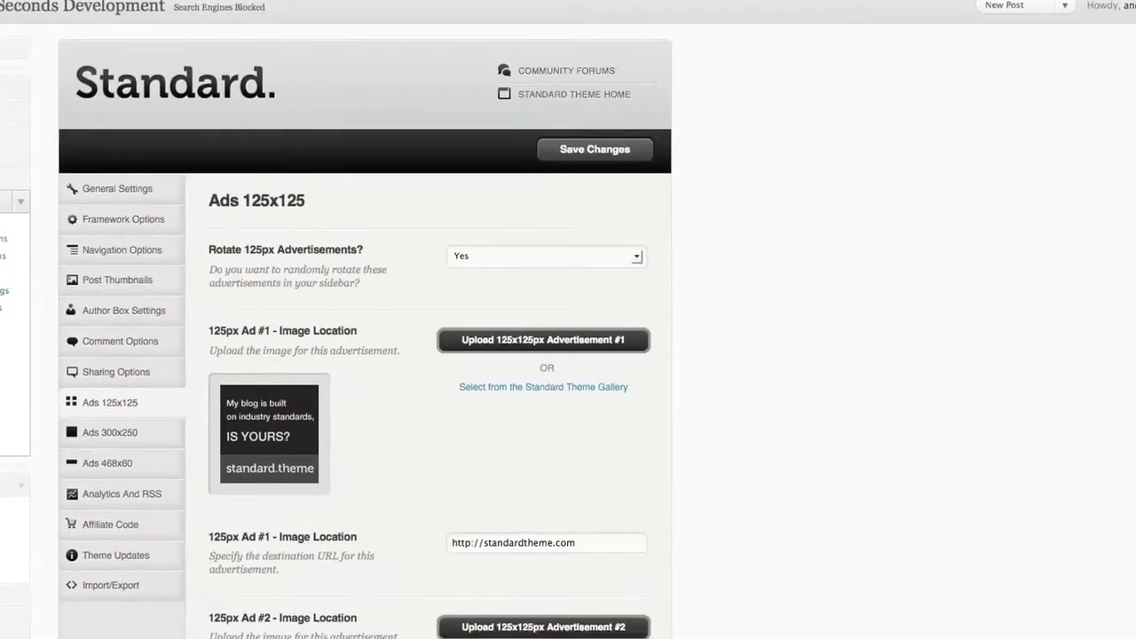
scroll(577, 199, down, 3)
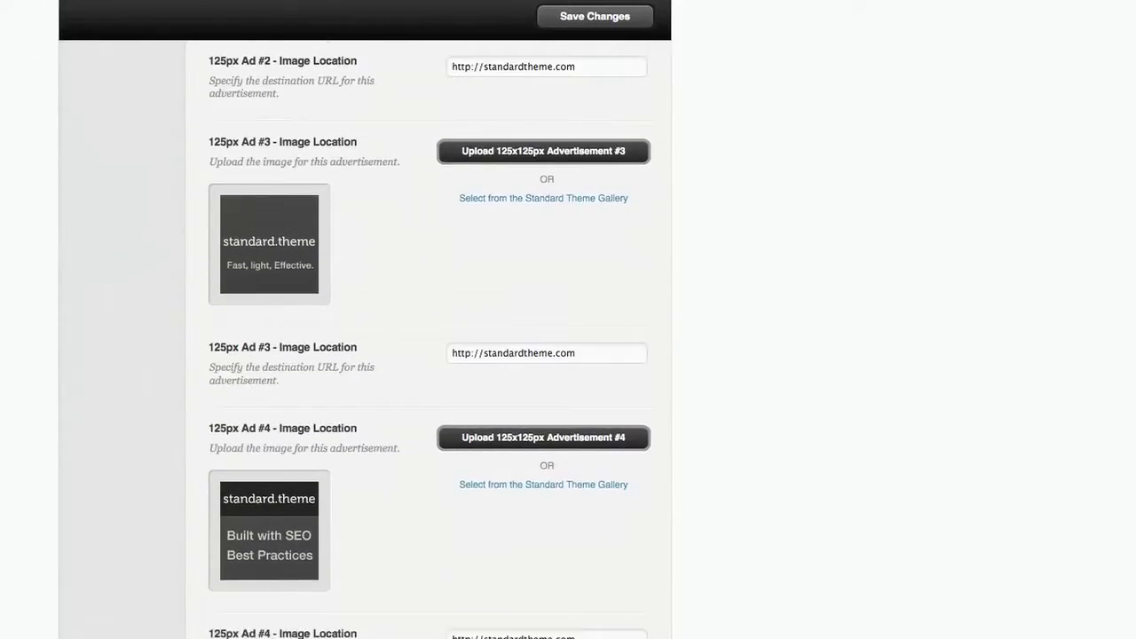
drag(578, 199, 451, 195)
click(986, 216)
scroll(1080, 199, up, 1)
scroll(976, 133, up, 10)
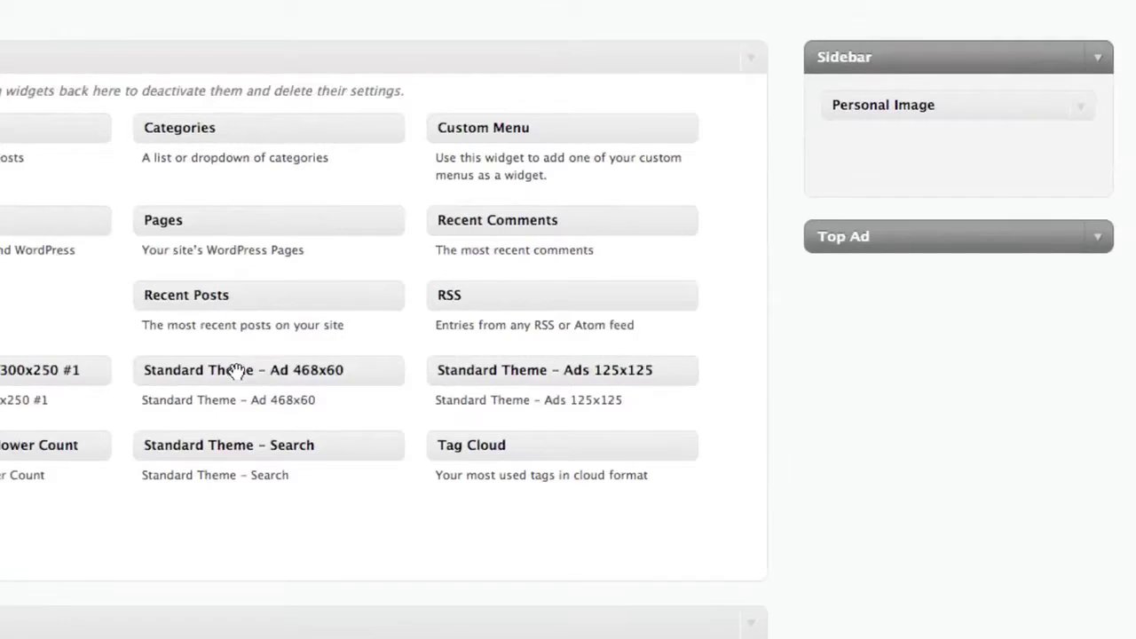
Add the Ad 468x60 widget to the Sidebar and, above it, the Ads 125x125 widget saved with 4 ads.
drag(186, 369, 860, 169)
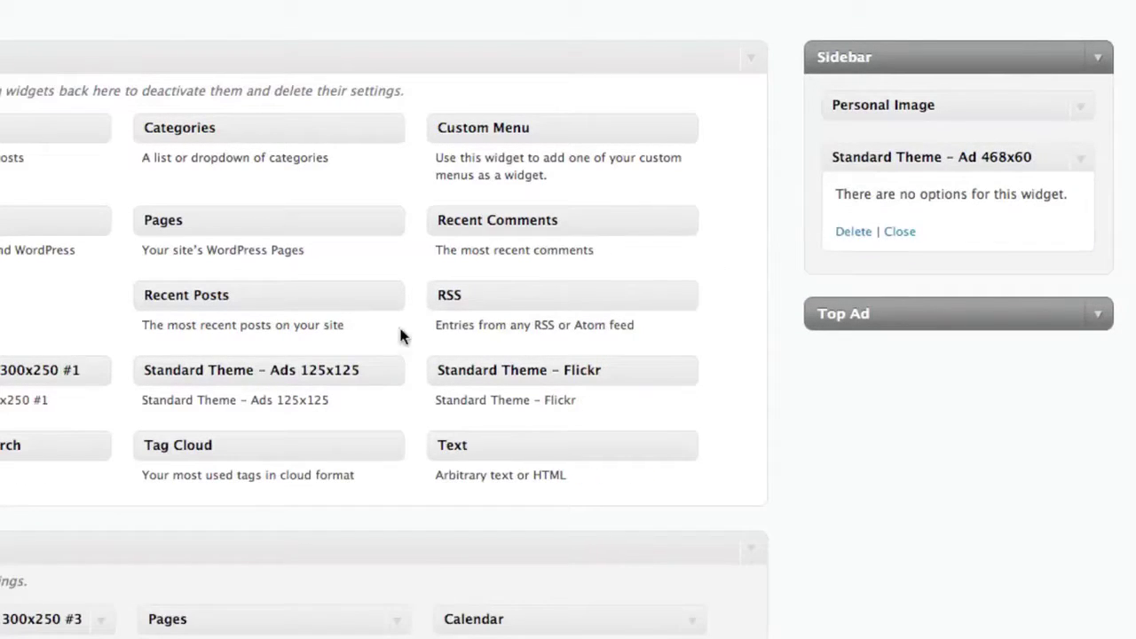
drag(223, 370, 887, 169)
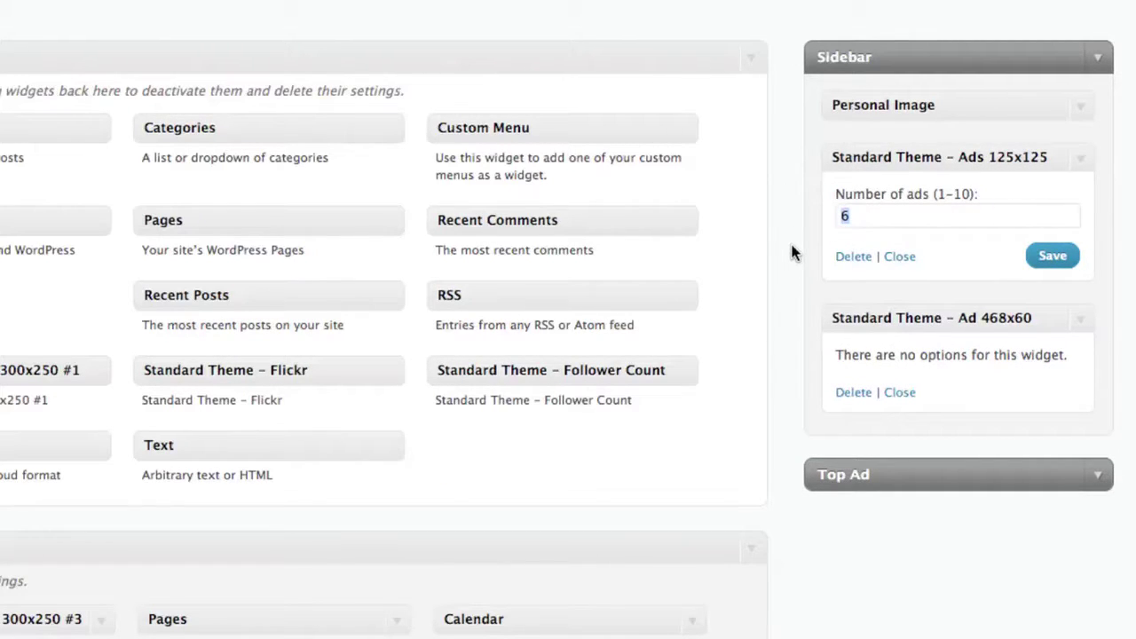
text(4)
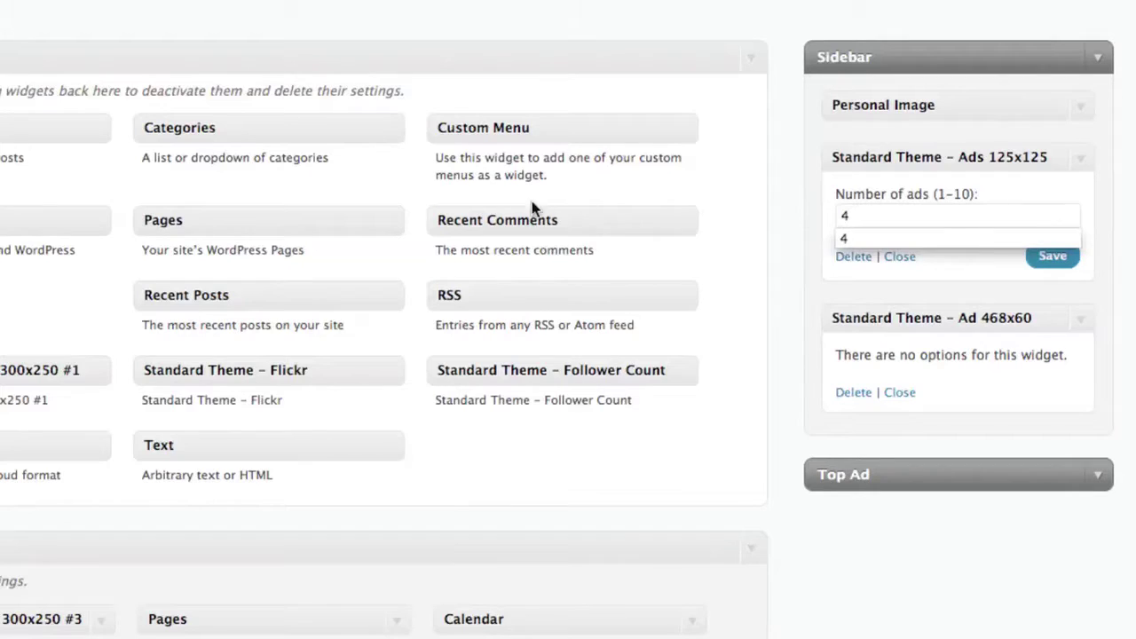
click(806, 178)
click(1029, 256)
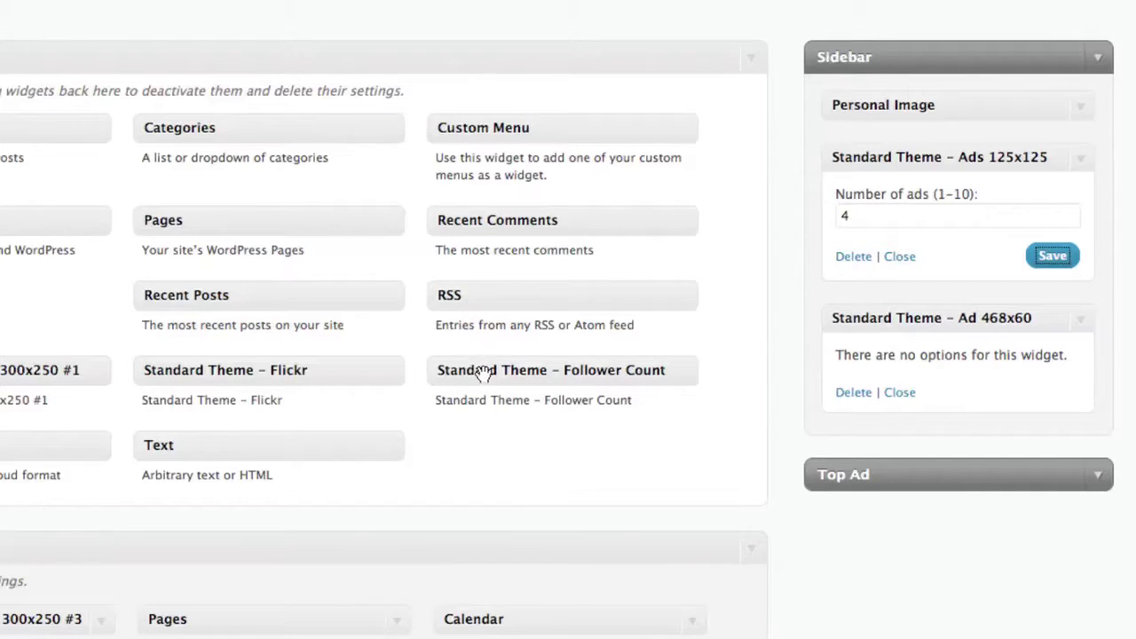
Add the Follower Count widget directly below Personal Image in the Sidebar, save it and view the widgets on the blog.
drag(470, 370, 862, 156)
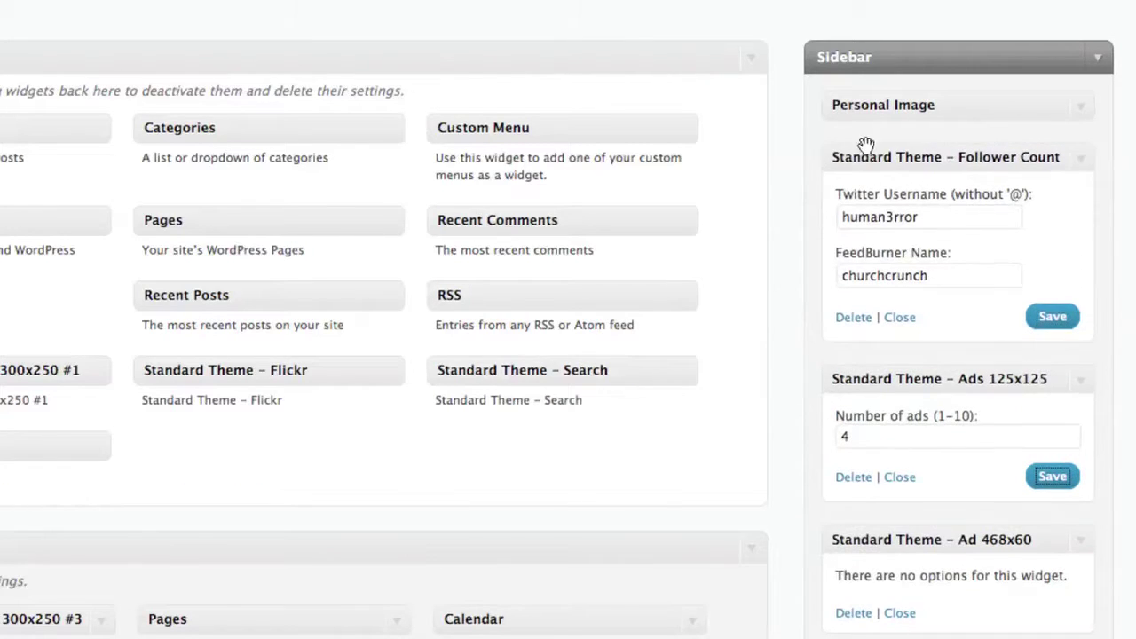
drag(922, 217, 797, 249)
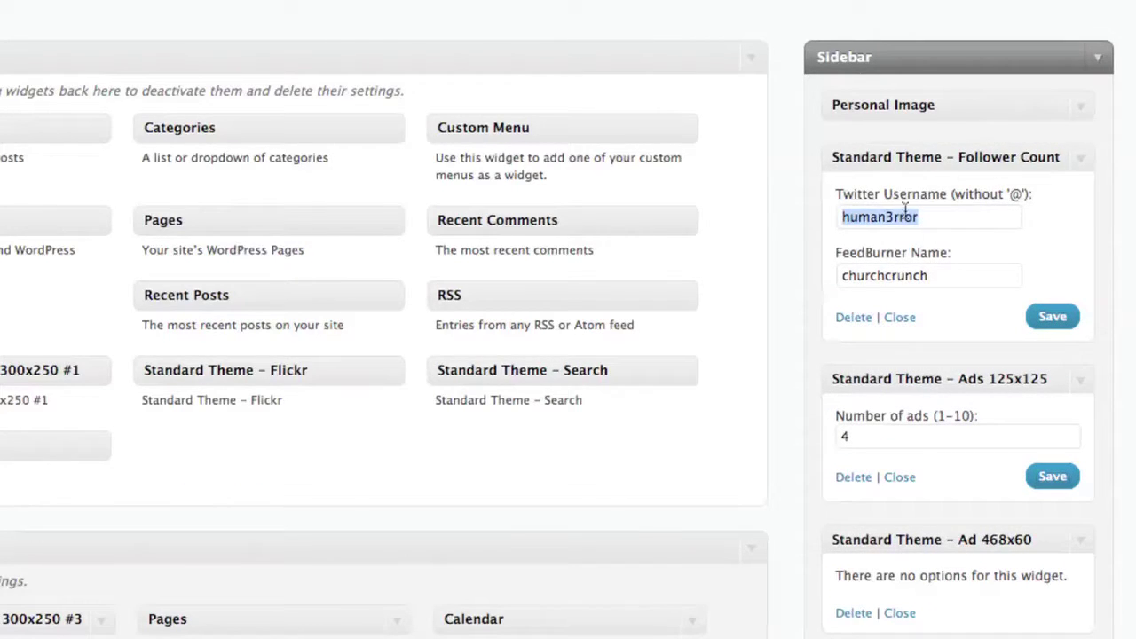
drag(954, 213, 822, 218)
click(941, 276)
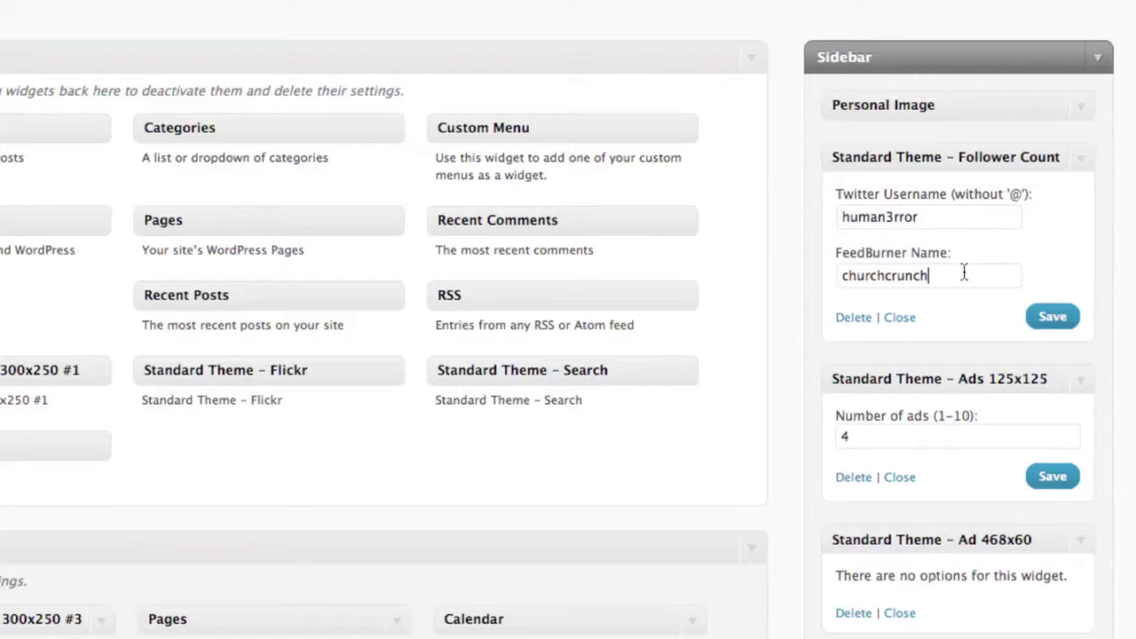
click(1052, 318)
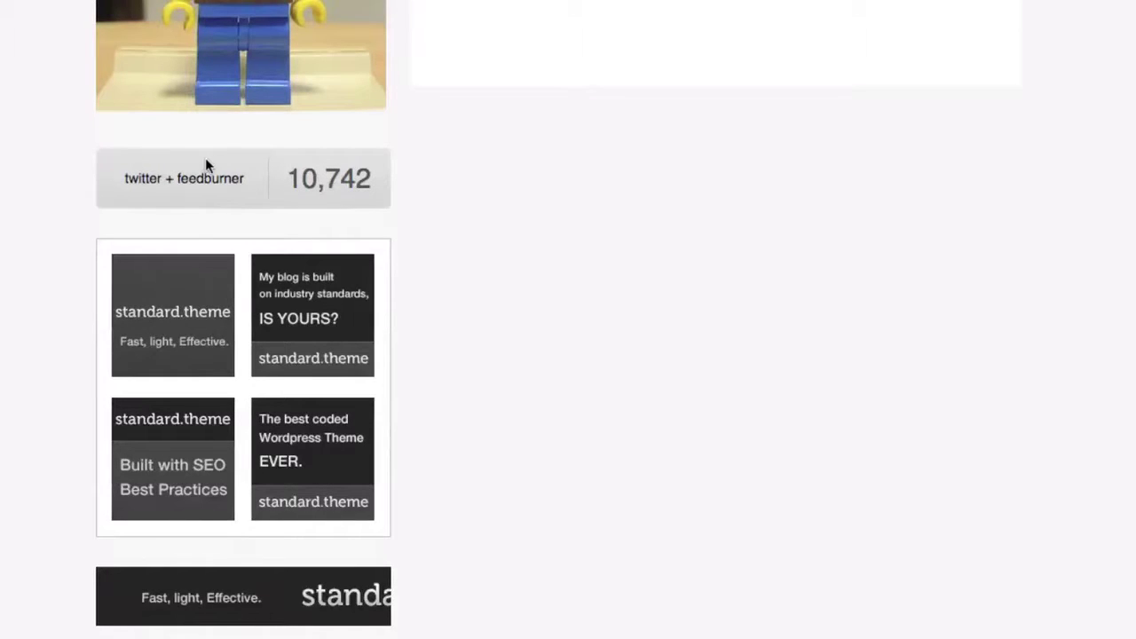
scroll(557, 313, down, 2)
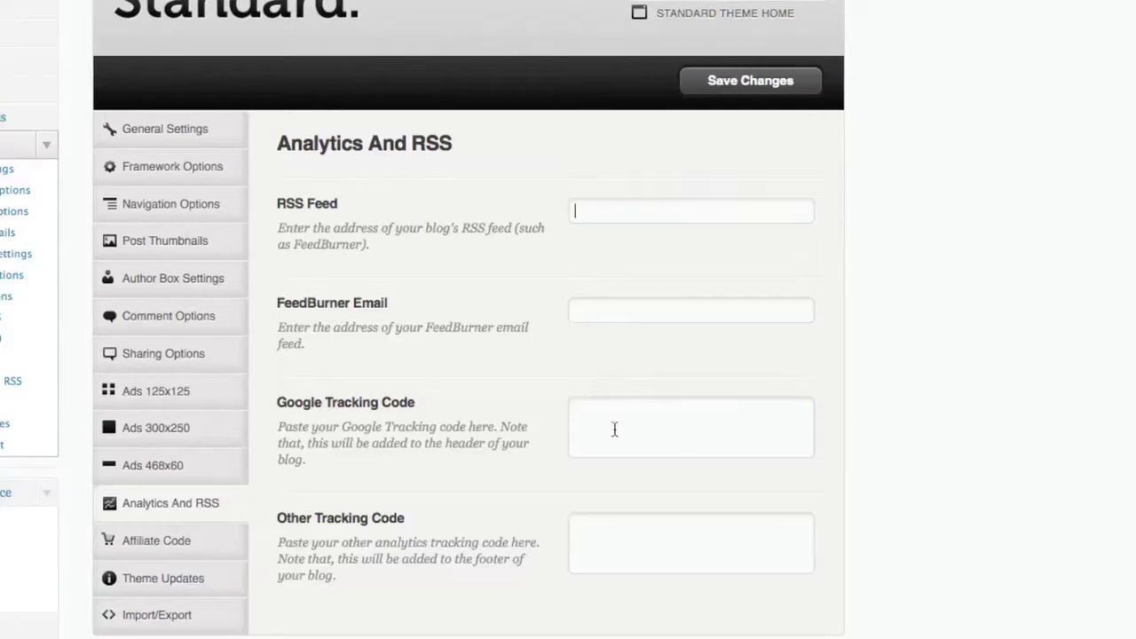
Review the Affiliate Code, Theme Updates and Import/Export sections, including the export code, import and restore defaults options.
click(176, 543)
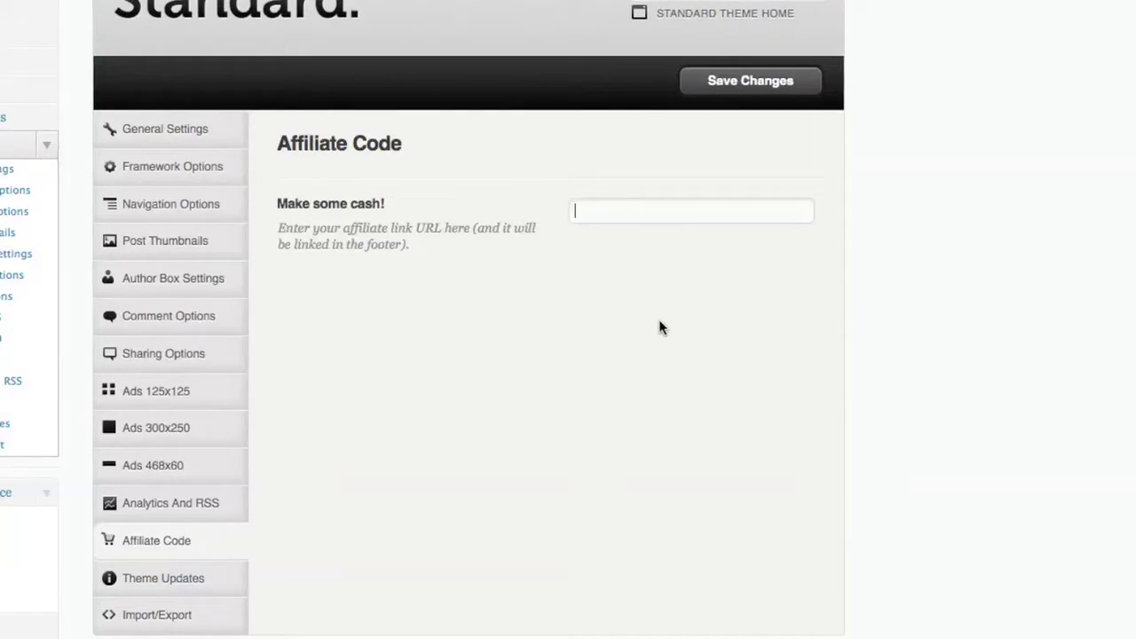
click(175, 578)
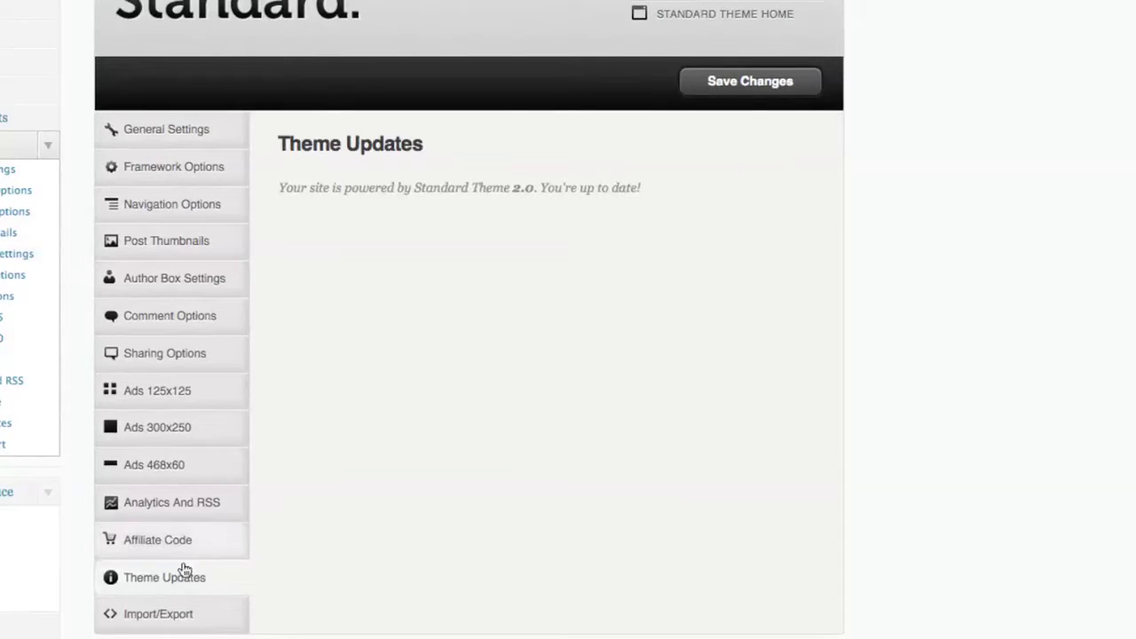
click(178, 615)
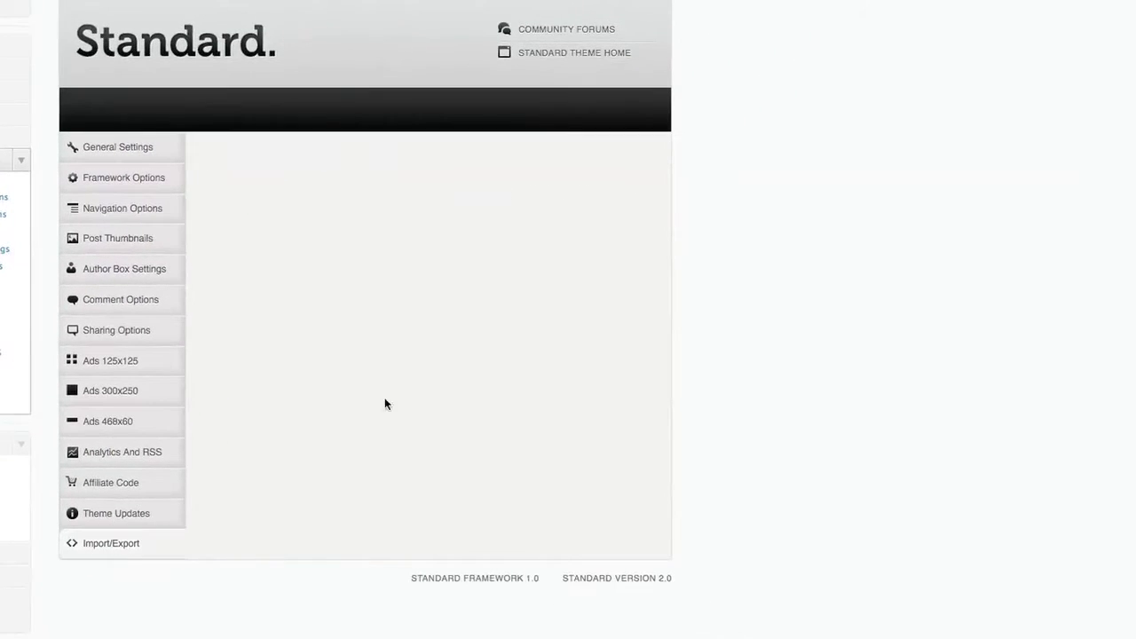
scroll(372, 129, down, 2)
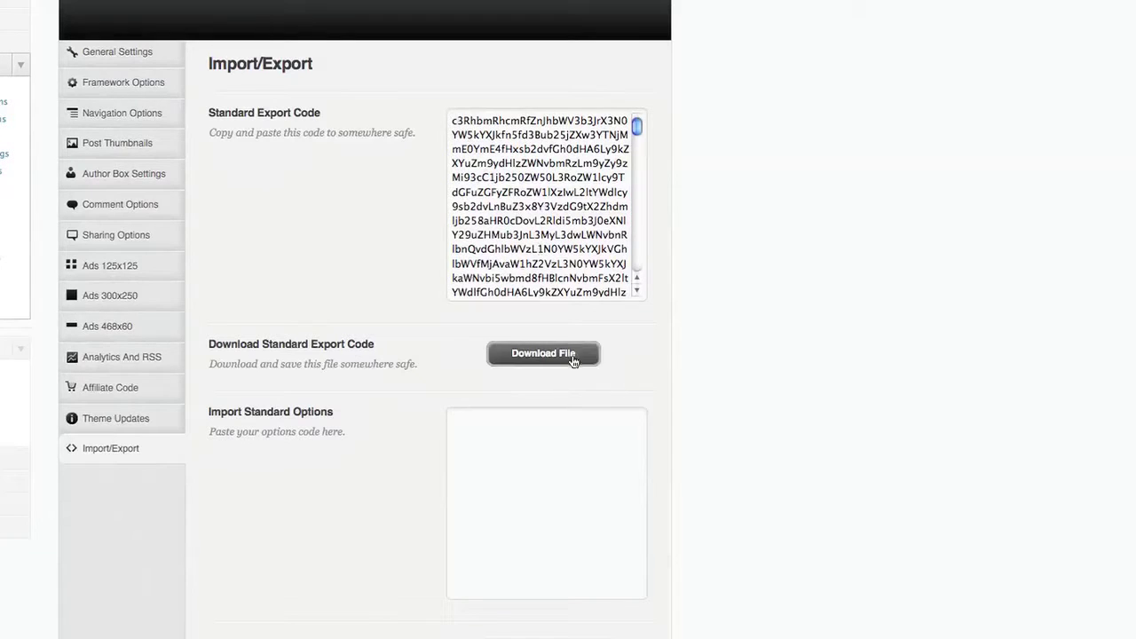
scroll(1066, 285, down, 3)
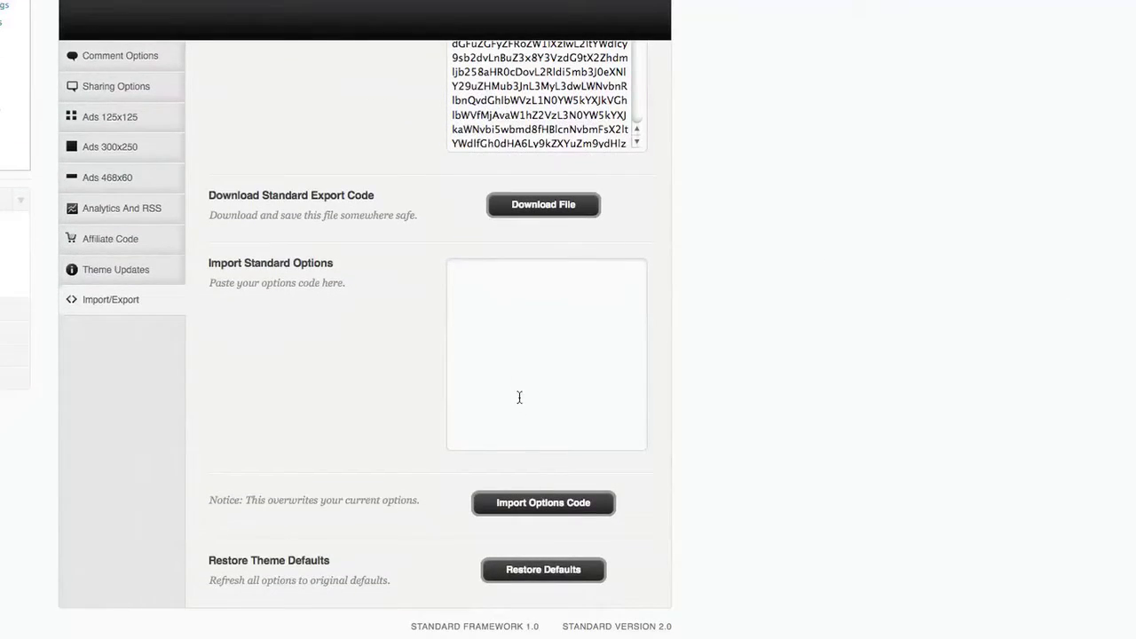
scroll(337, 316, up, 4)
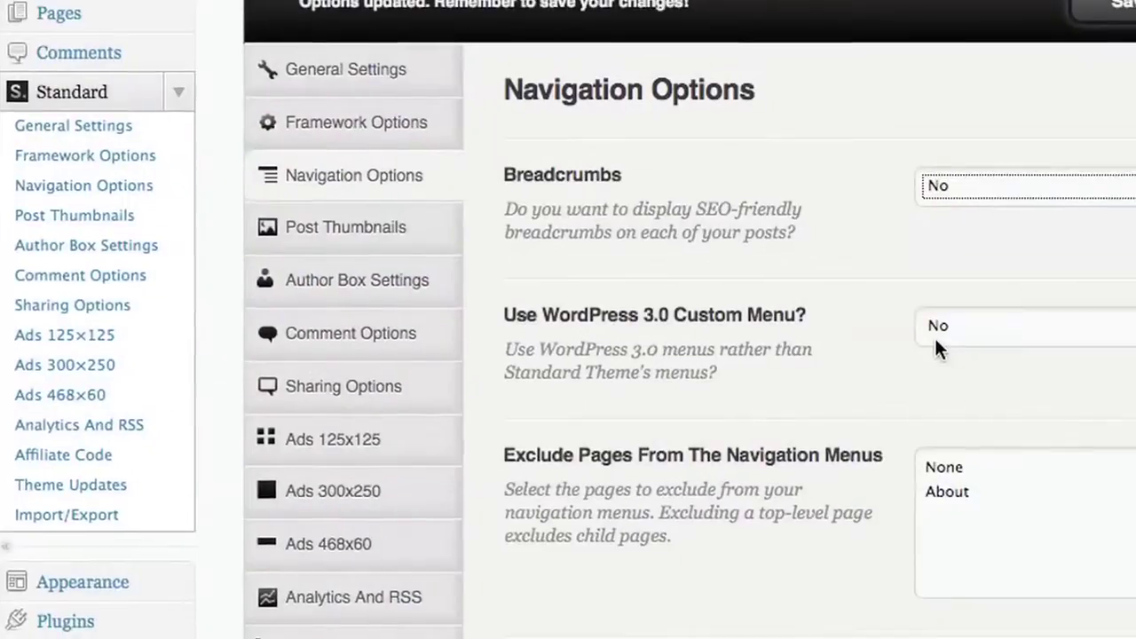
Review the choices for using the WordPress 3.0 custom menu in the Navigation Options.
click(929, 317)
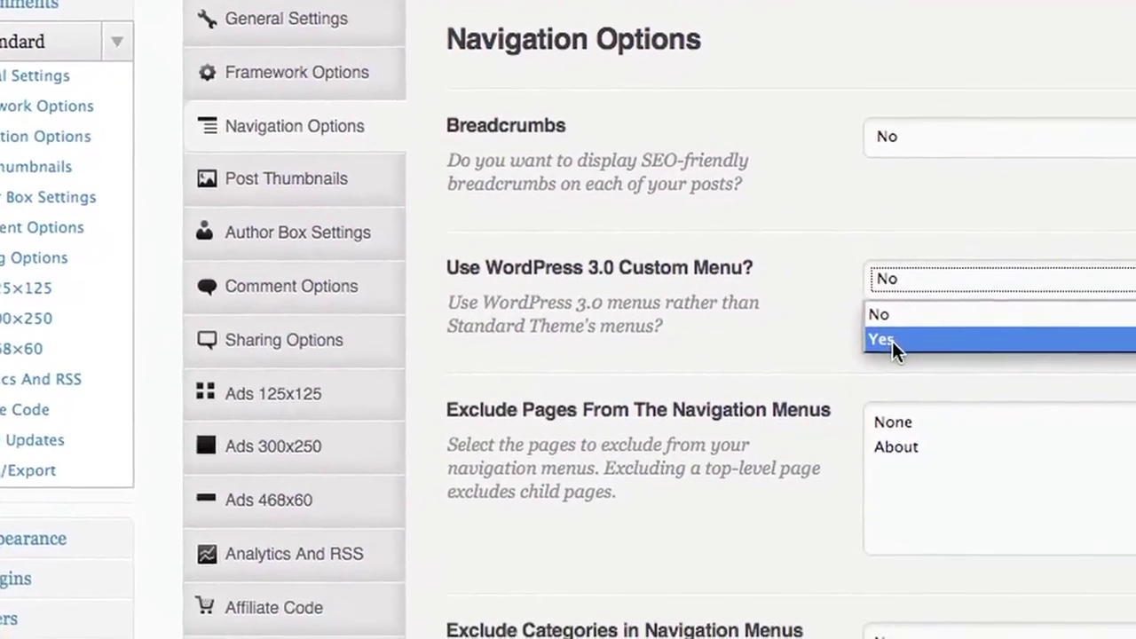
click(768, 340)
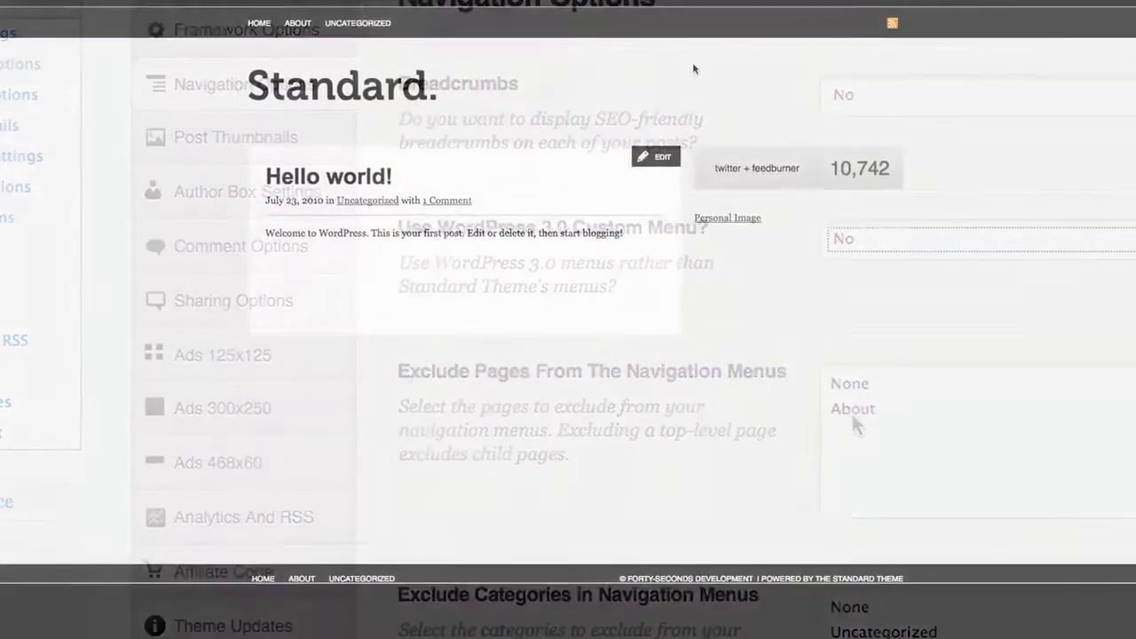